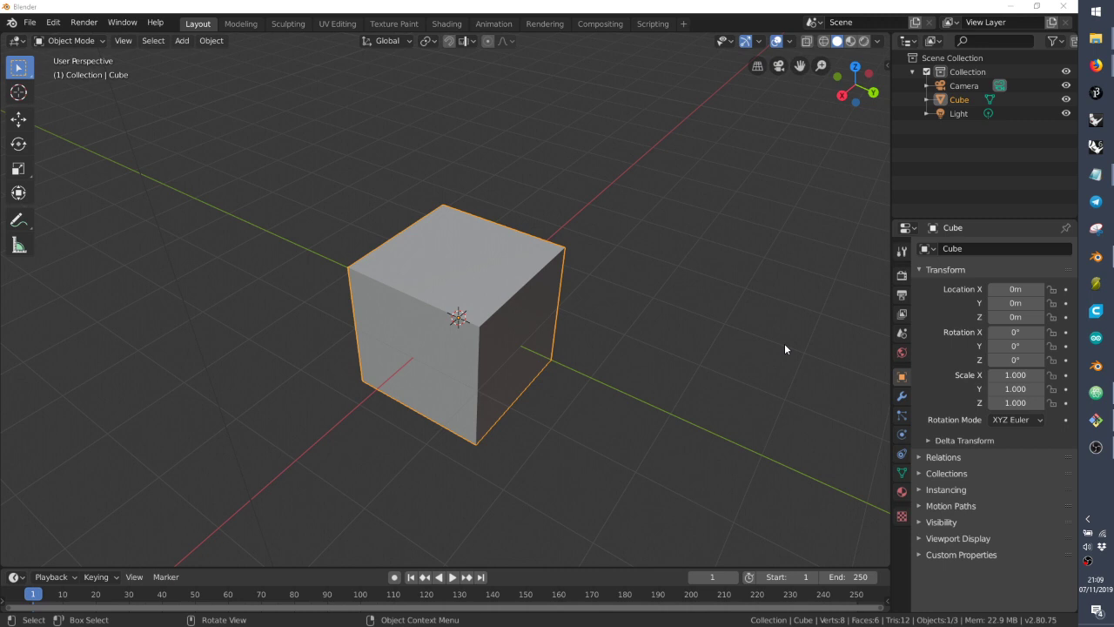
Step: Show the system console and reposition its window over the viewport to read the startup messages
left_click(119, 22)
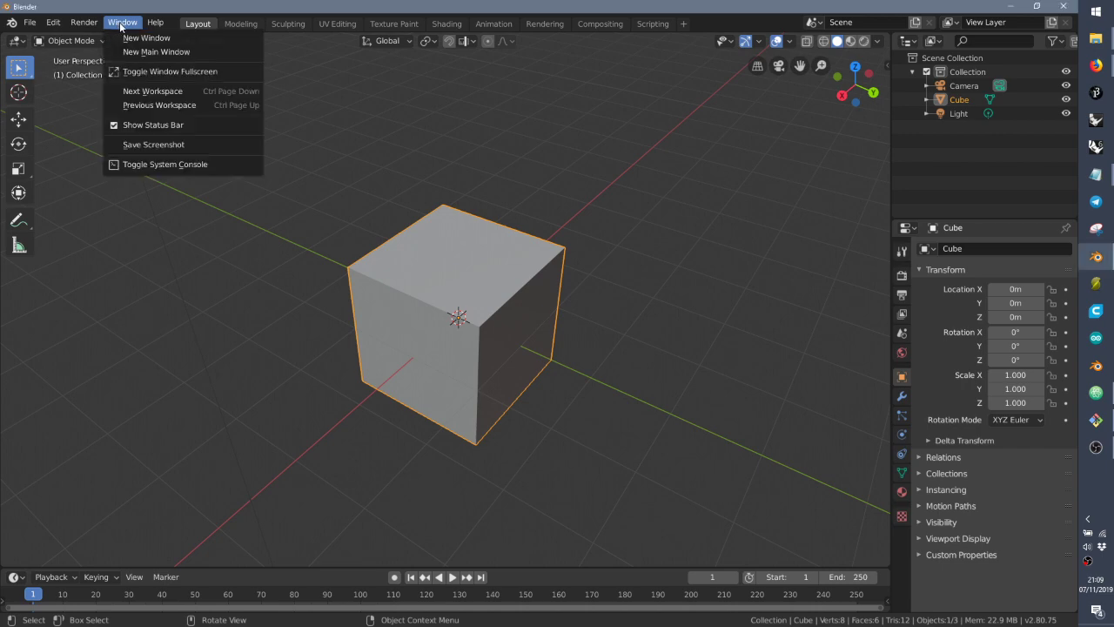
left_click(146, 170)
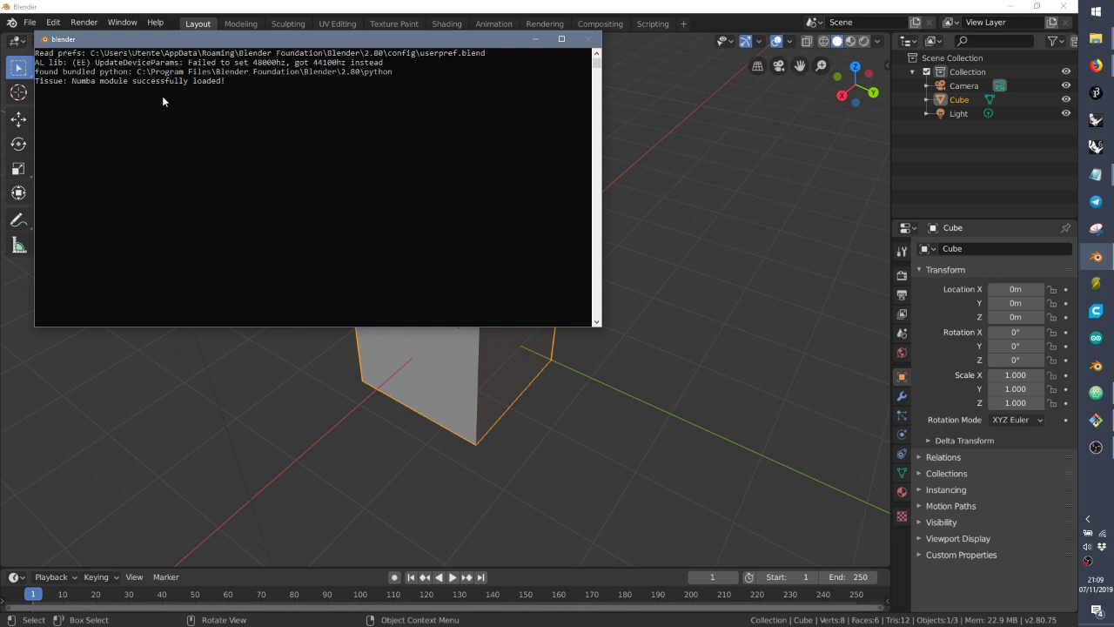
left_click_drag(265, 38, 328, 104)
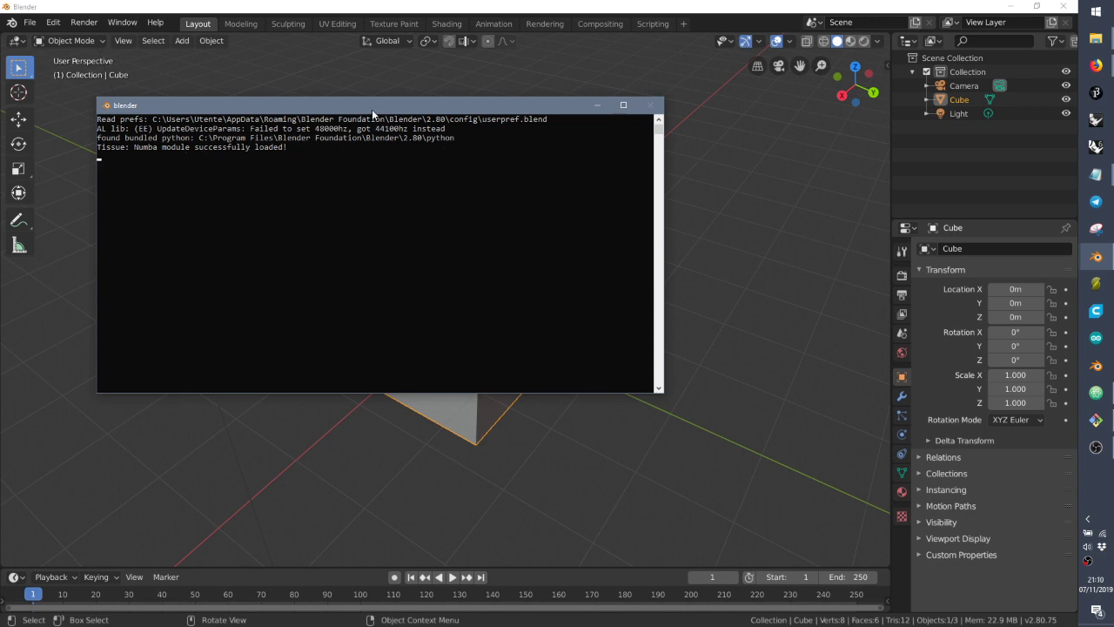
left_click_drag(371, 108, 379, 114)
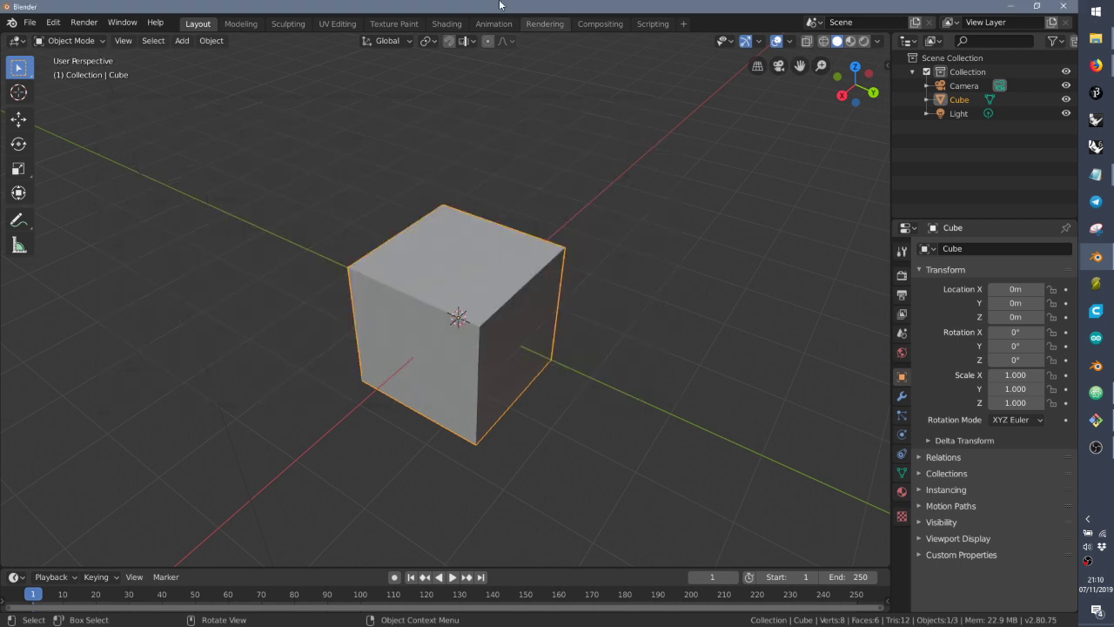
Step: Replace the default cube with an ico sphere that has 6 subdivisions
key("Delete")
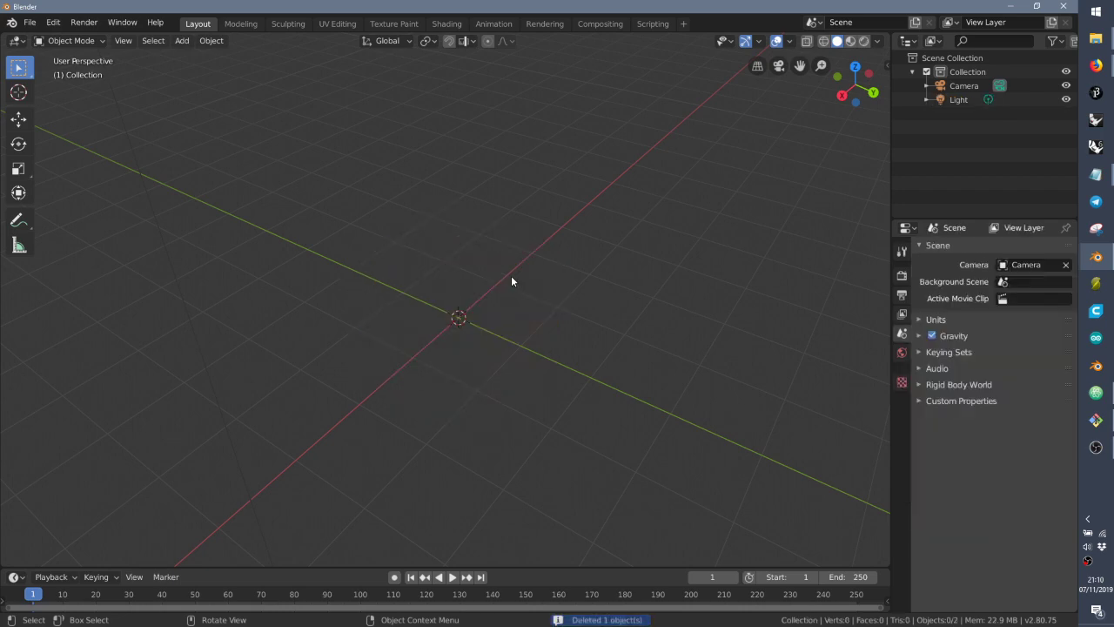
key("shift+a")
mouse_move(511, 275)
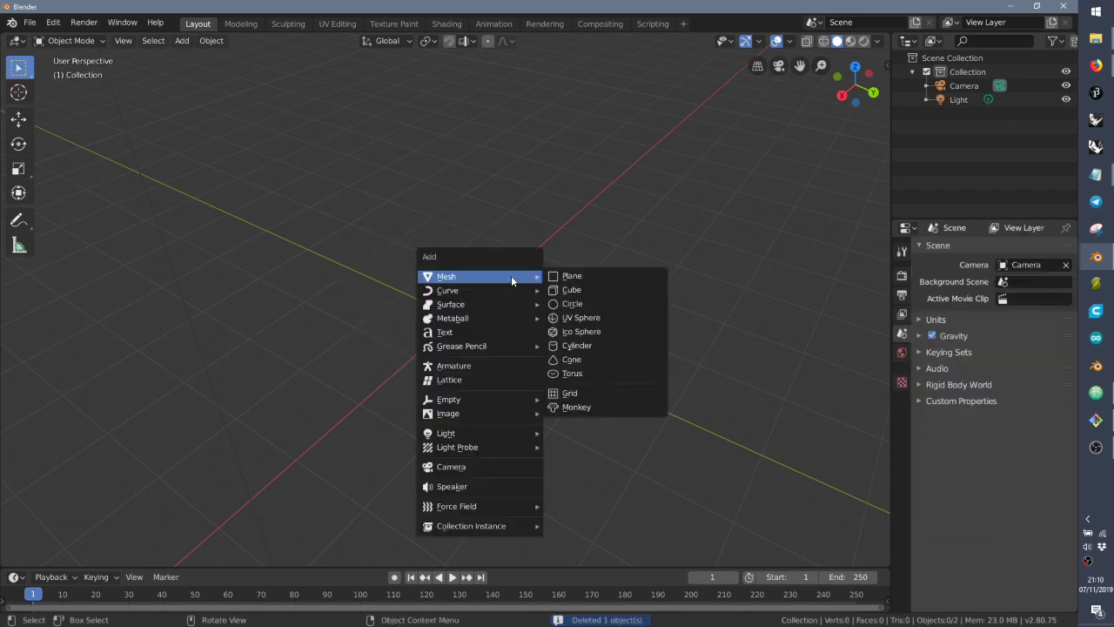
left_click(596, 335)
left_click(87, 555)
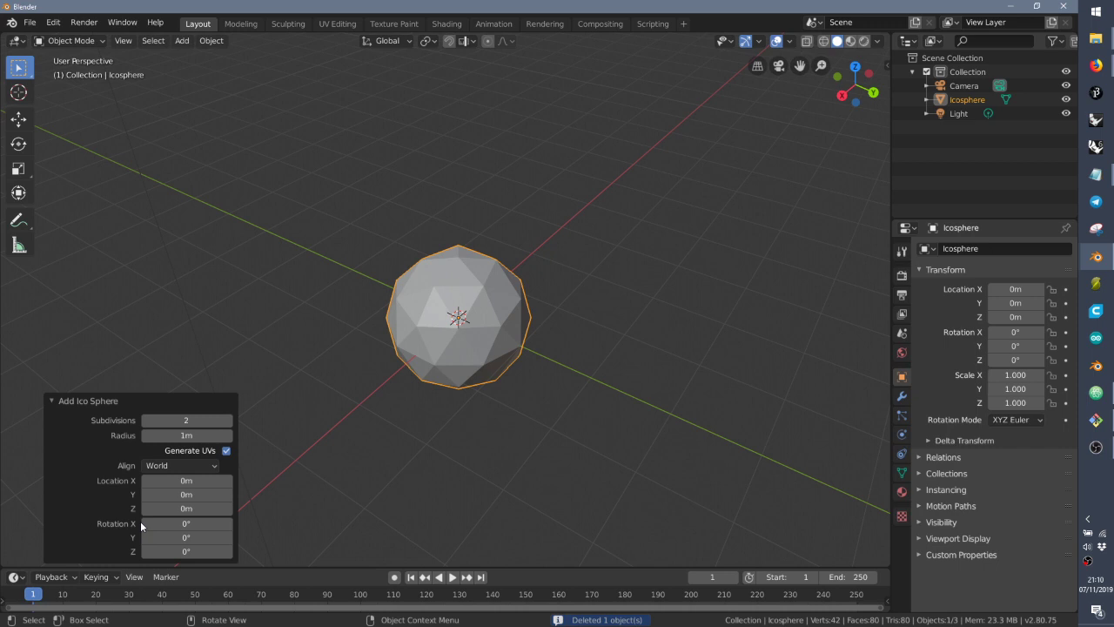
left_click(229, 422)
left_click(229, 421)
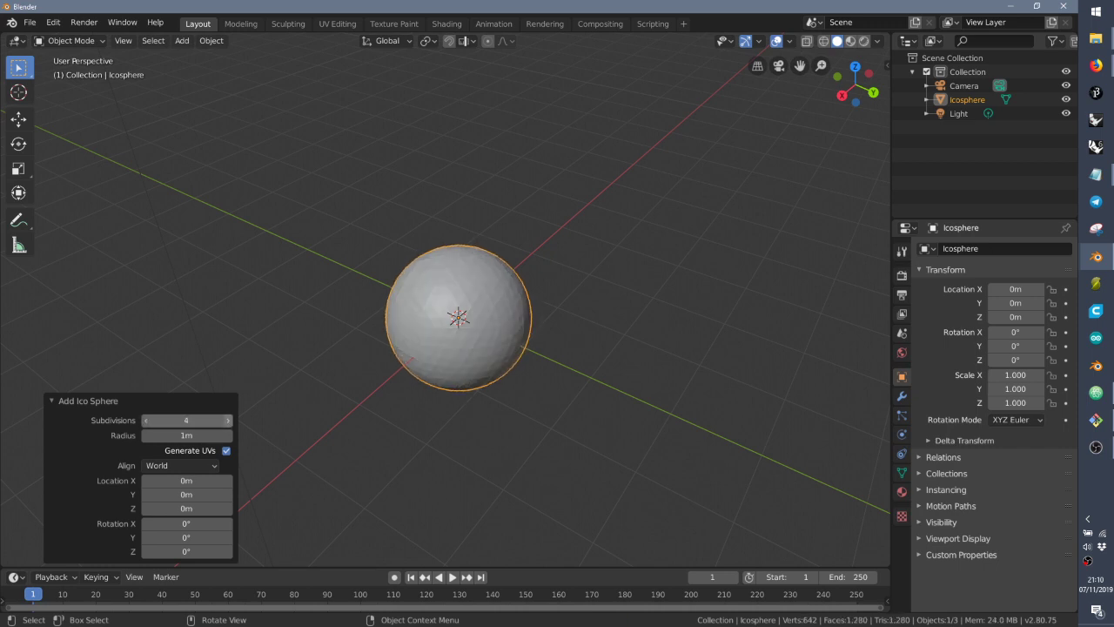
left_click(229, 421)
left_click(229, 421)
Step: Examine the ico sphere's mesh density in Edit Mode and return to Object Mode
scroll(528, 359, "up", 2)
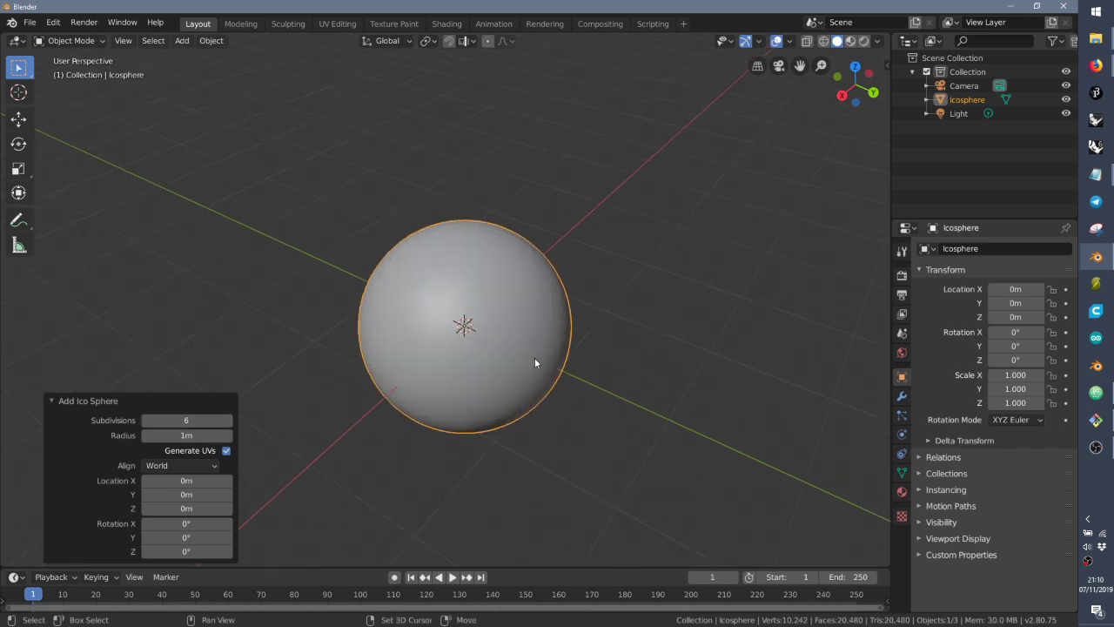
middle_click_drag(534, 358, 564, 300)
scroll(509, 331, "up", 1)
key("Tab")
scroll(591, 308, "up", 2)
key("Tab")
scroll(615, 335, "up", 1)
scroll(614, 334, "down", 1)
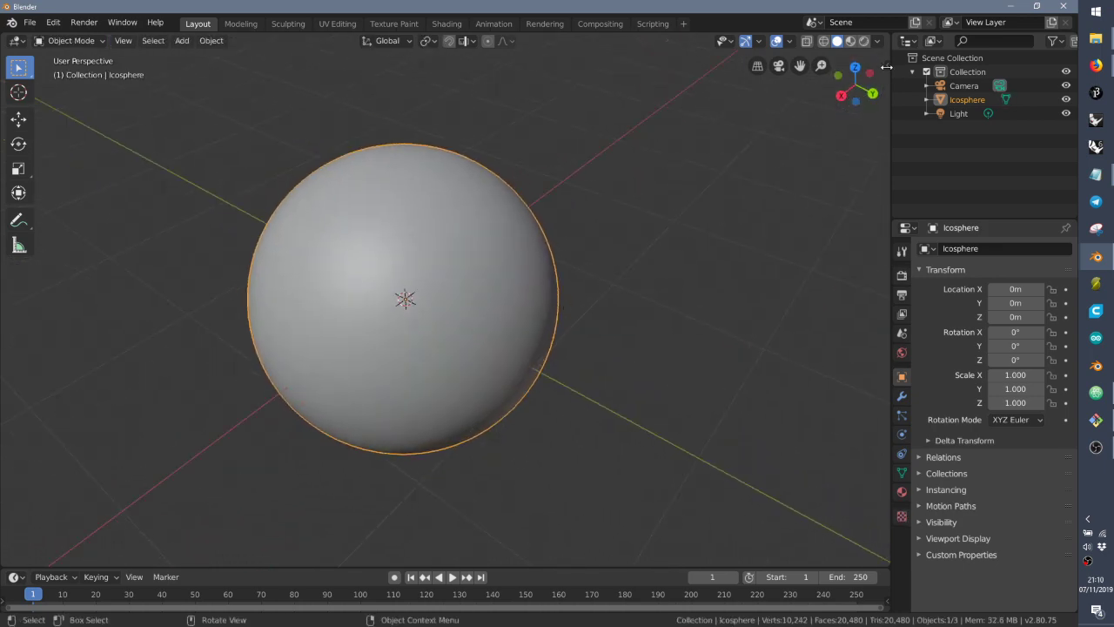
Step: Show the Tissue tools in the viewport sidebar and switch the ico sphere to Weight Paint mode
key("n")
left_click(881, 195)
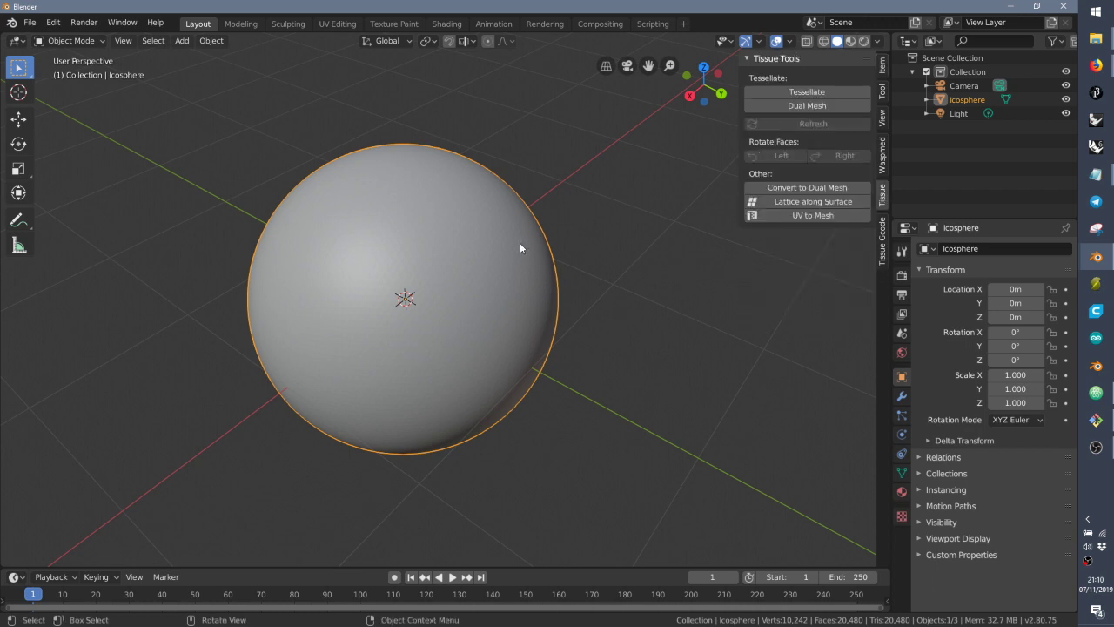
middle_click_drag(521, 243, 526, 267)
key("ctrl+Tab")
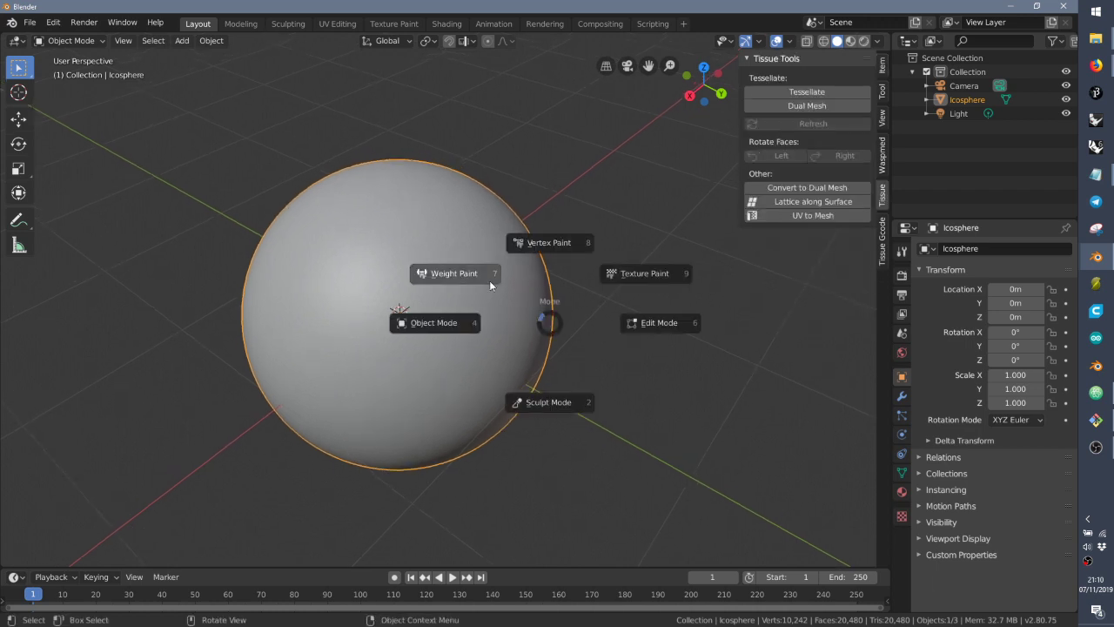
left_click(487, 277)
middle_click_drag(476, 274, 494, 264, "shift")
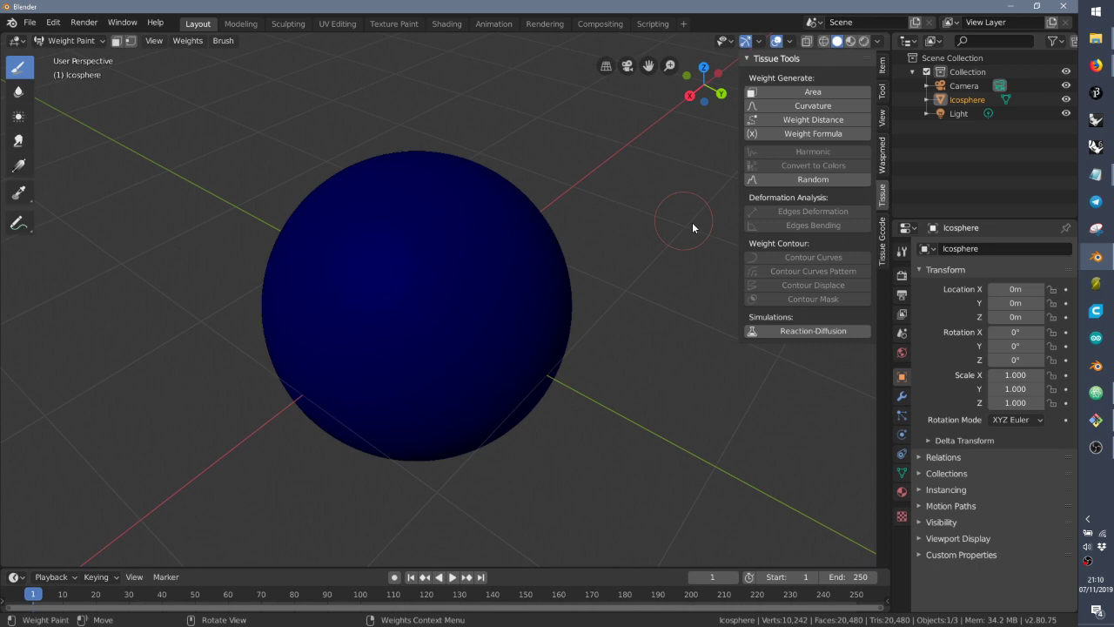
Step: Start Tissue's Reaction-Diffusion on the ico sphere and paint crossing full-weight strokes over its surface in vertex group B
left_click(777, 331)
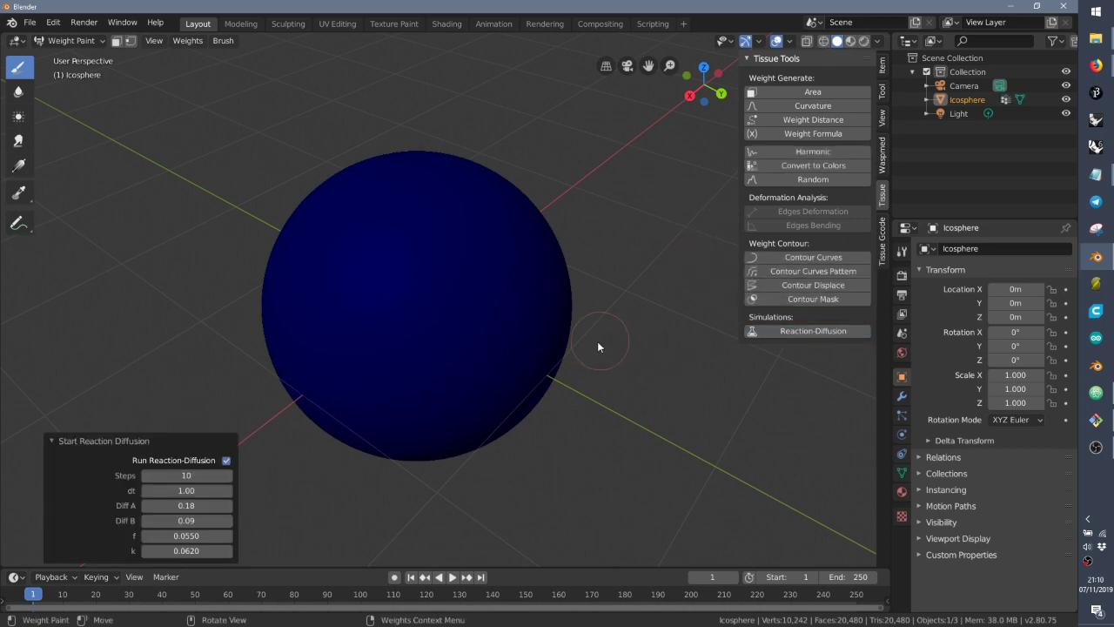
left_click(902, 472)
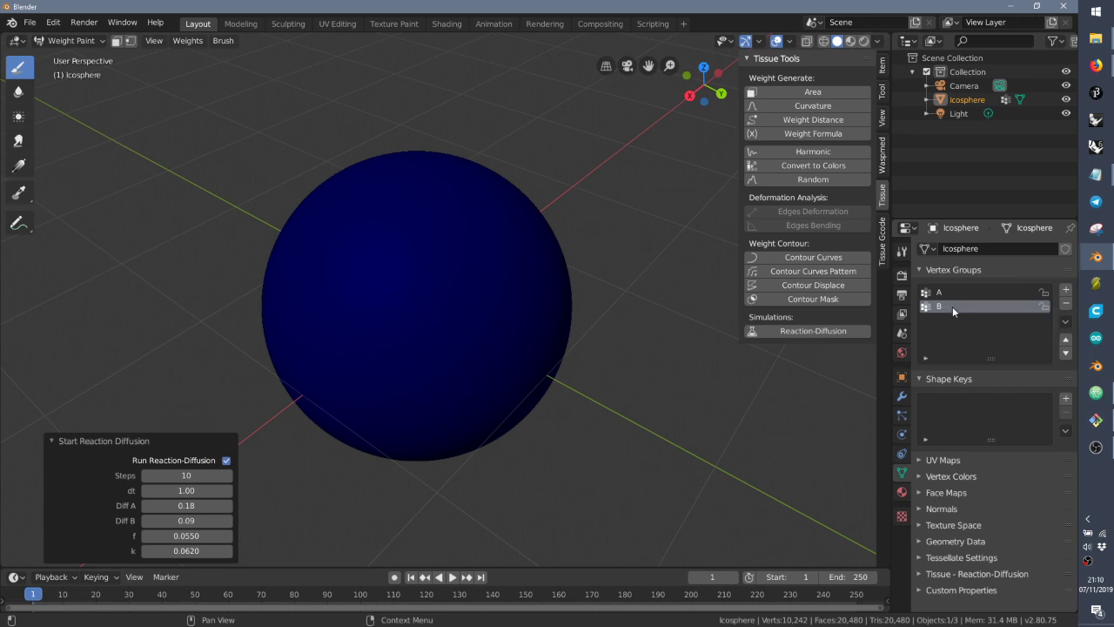
mouse_move(350, 368)
left_mouse_down()
mouse_move(406, 189)
mouse_move(541, 266)
mouse_move(414, 86)
mouse_move(393, 372)
left_mouse_up()
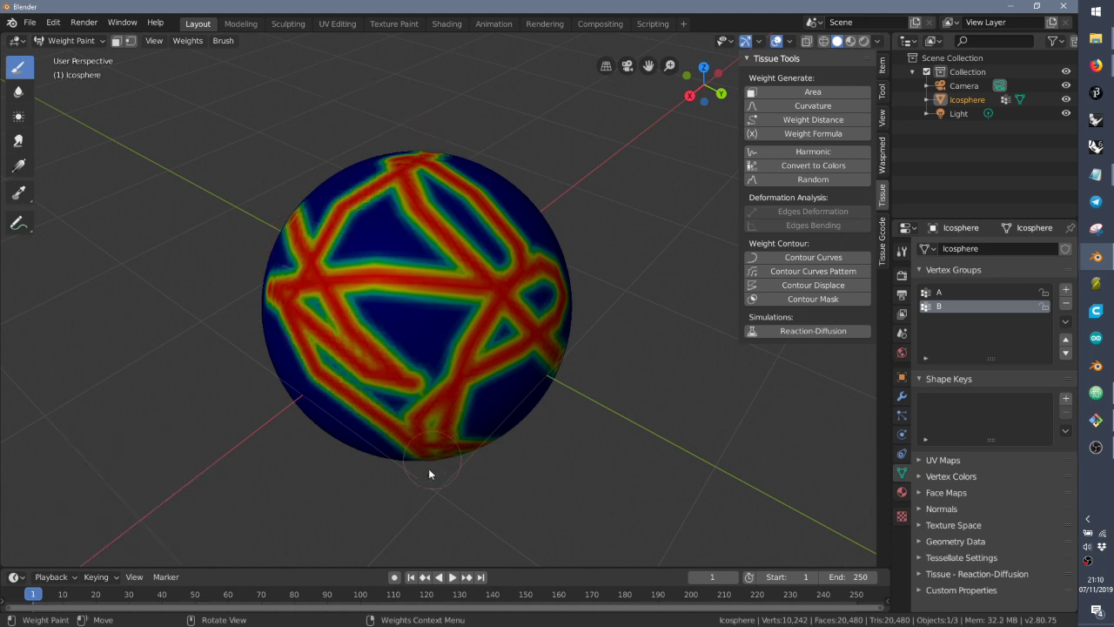
Step: Play the animation to run the reaction-diffusion simulation and view the evolving pattern from several sides
left_click(453, 577)
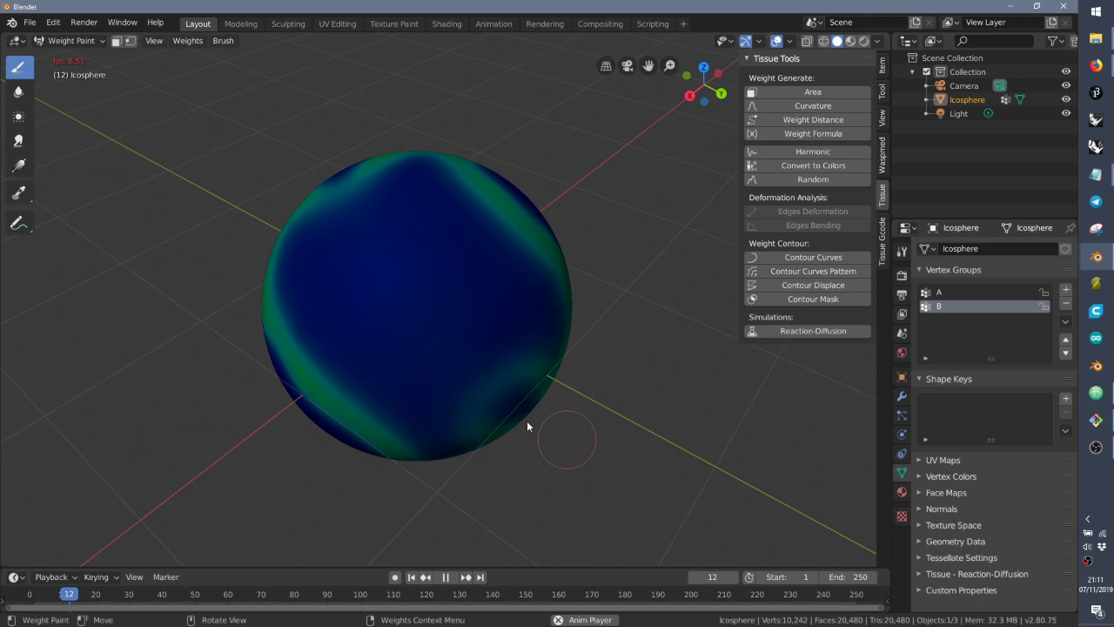
middle_click_drag(527, 420, 500, 404)
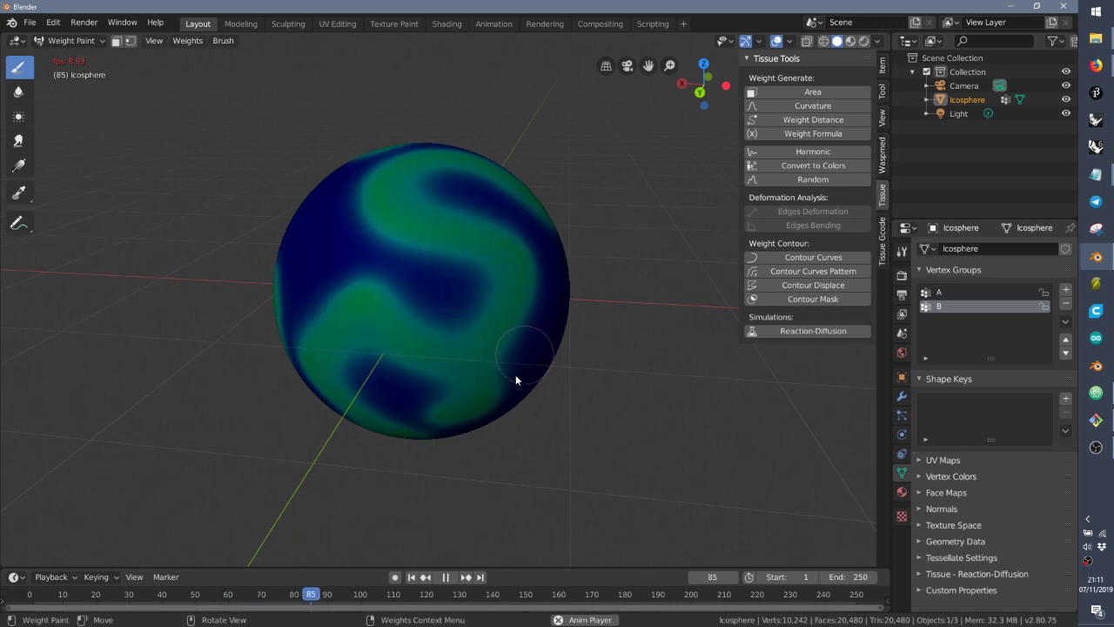
mouse_move(512, 380)
middle_mouse_down()
mouse_move(475, 360)
mouse_move(545, 401)
mouse_move(571, 374)
mouse_move(475, 340)
mouse_move(497, 323)
mouse_move(510, 365)
mouse_move(428, 288)
mouse_move(519, 304)
mouse_move(440, 351)
mouse_move(458, 360)
mouse_move(406, 378)
mouse_move(373, 372)
middle_mouse_up()
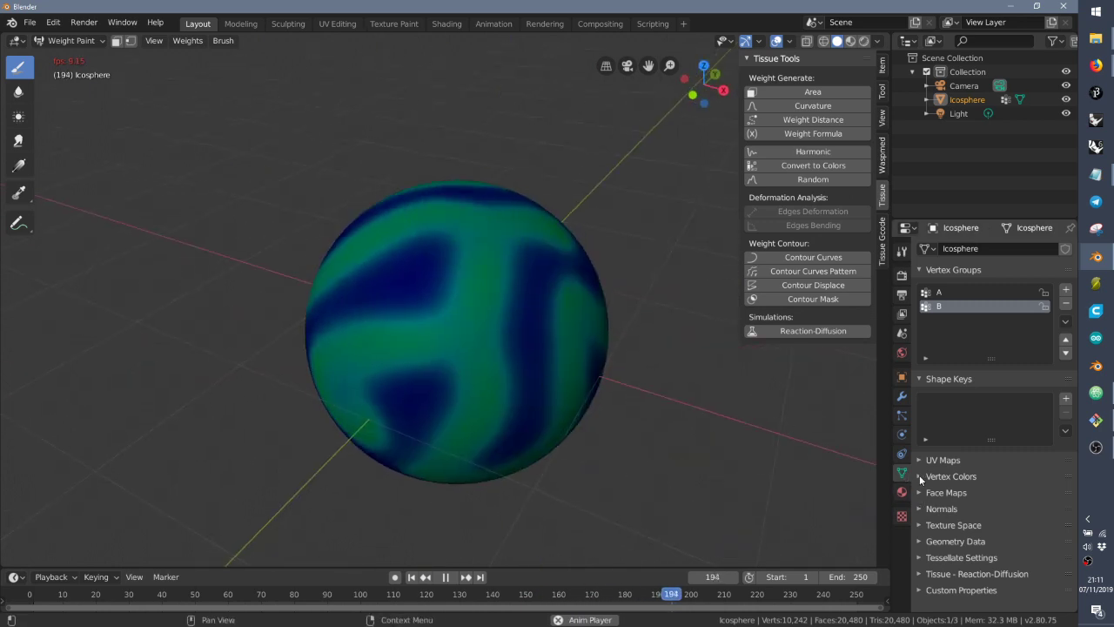
Step: Expand the mesh's Tissue Reaction-Diffusion settings and set Steps to 50 while the simulation runs
left_click(955, 574)
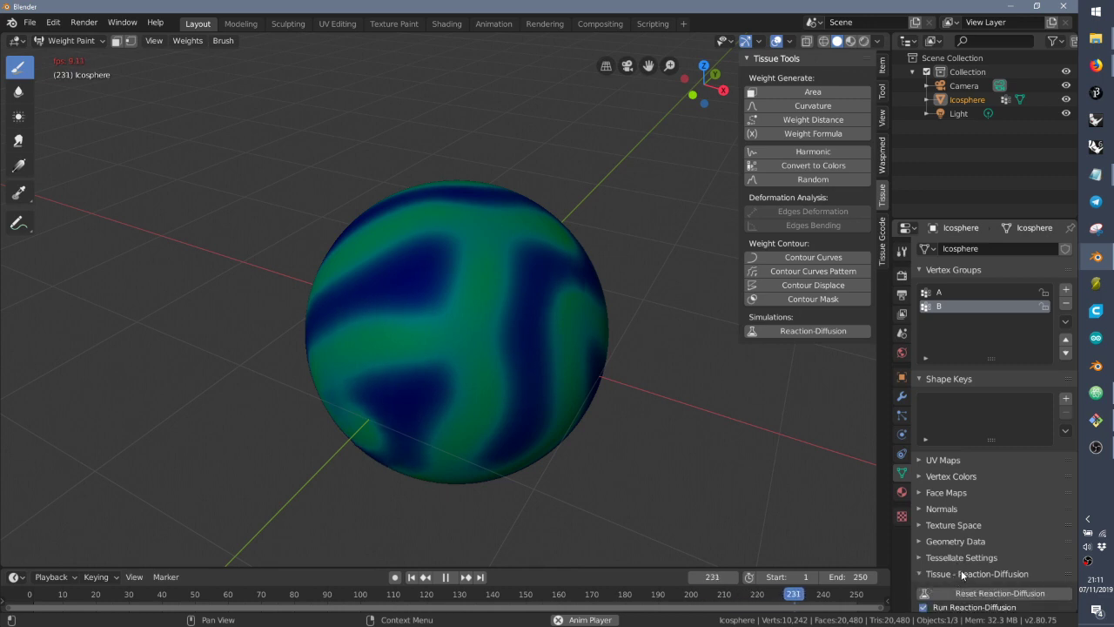
scroll(961, 569, "down", 3)
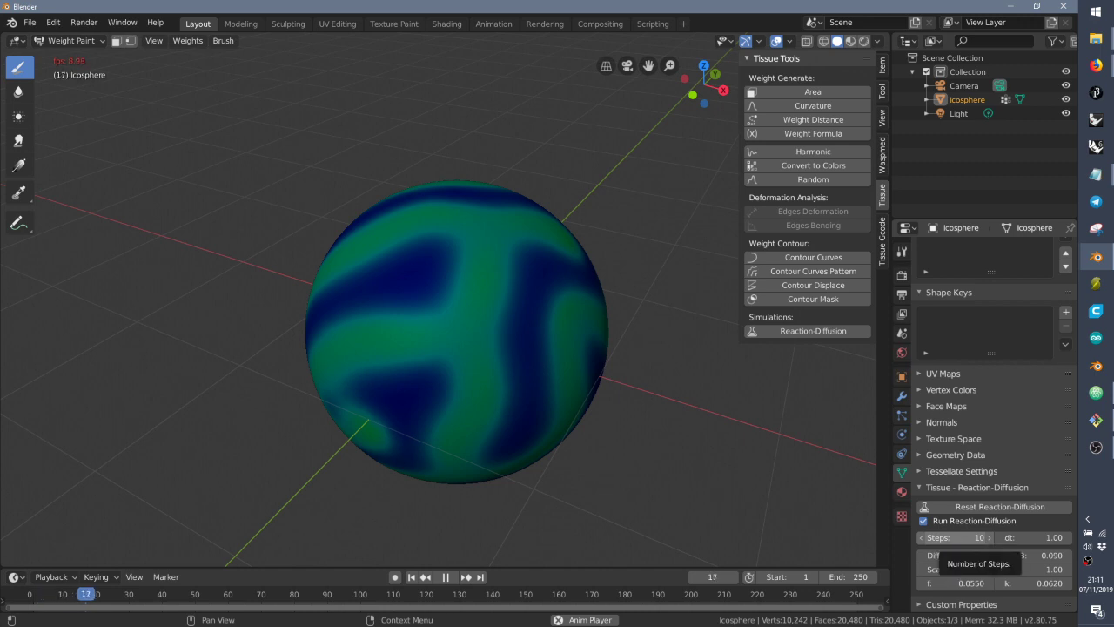
left_click(957, 538)
type("4500")
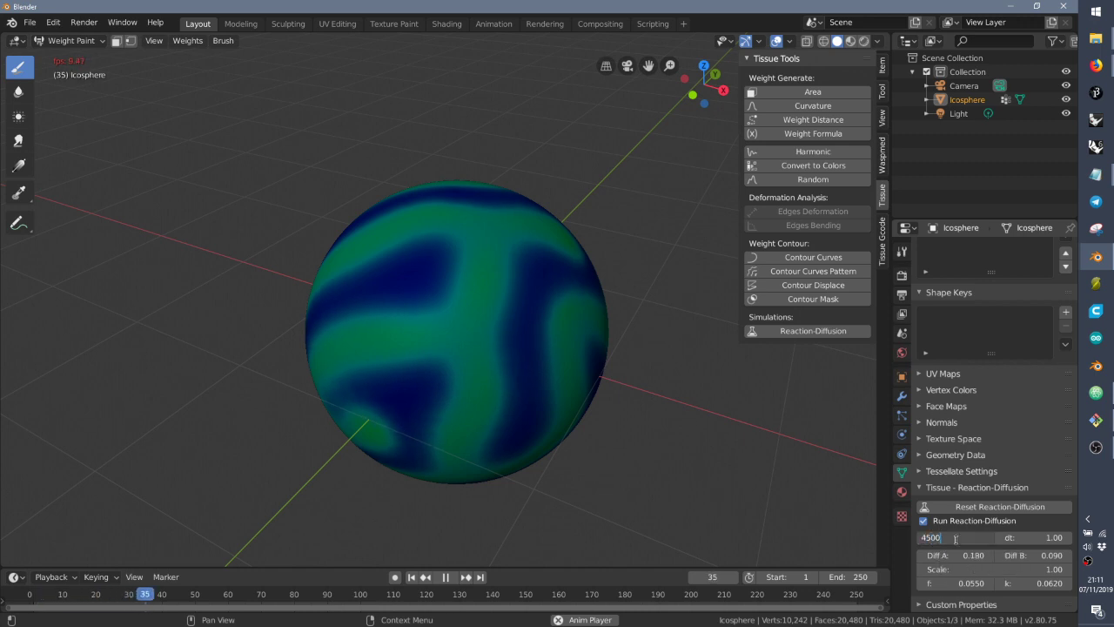
key("BackSpace")
key("BackSpace")
key("BackSpace")
key("BackSpace")
type("50")
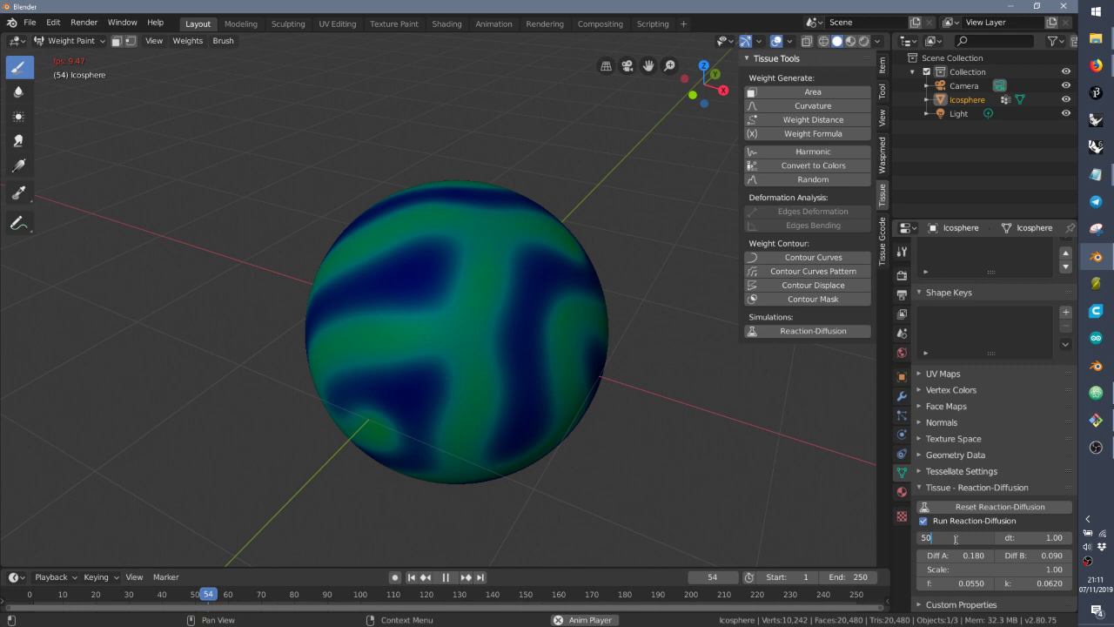
key("Return")
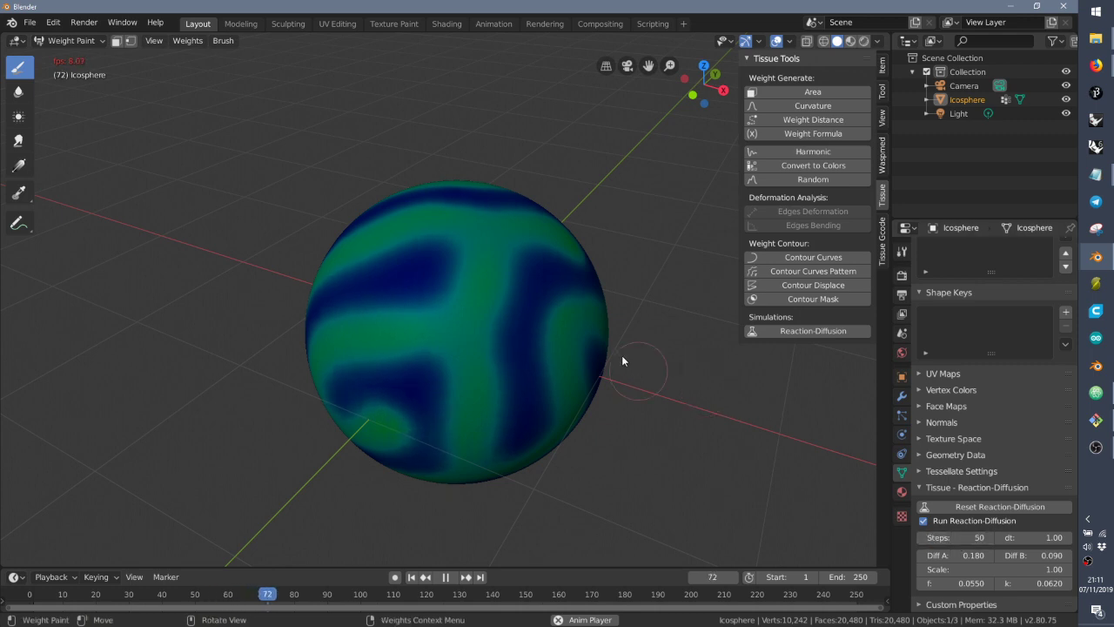
middle_click_drag(575, 353, 390, 188)
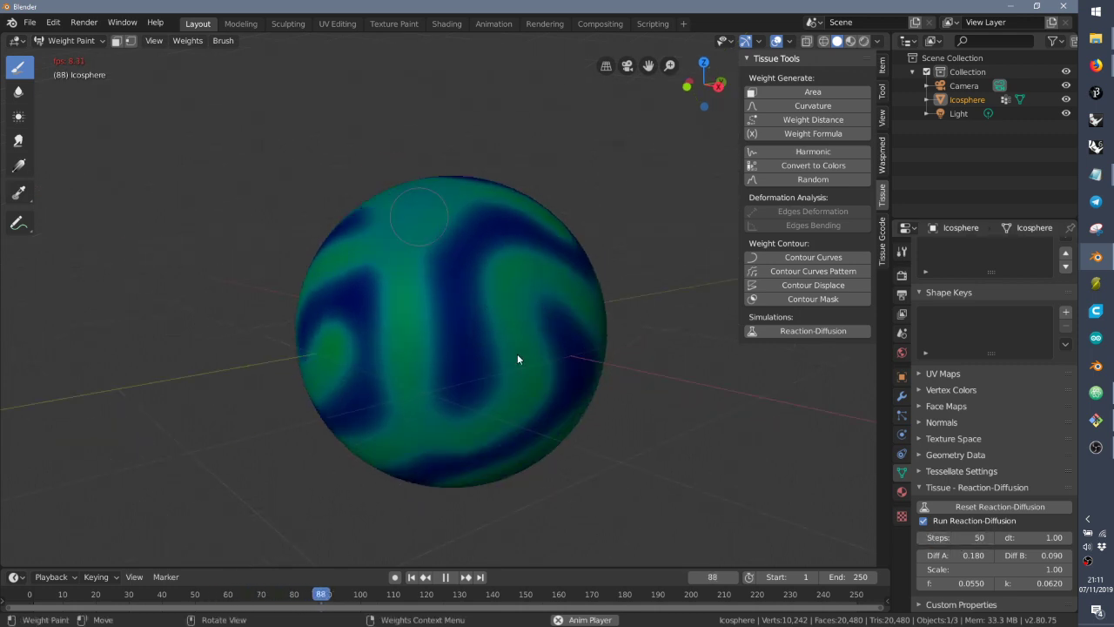
Step: Show the system console to examine the running simulation's logged times, and return to the main window
left_click(125, 24)
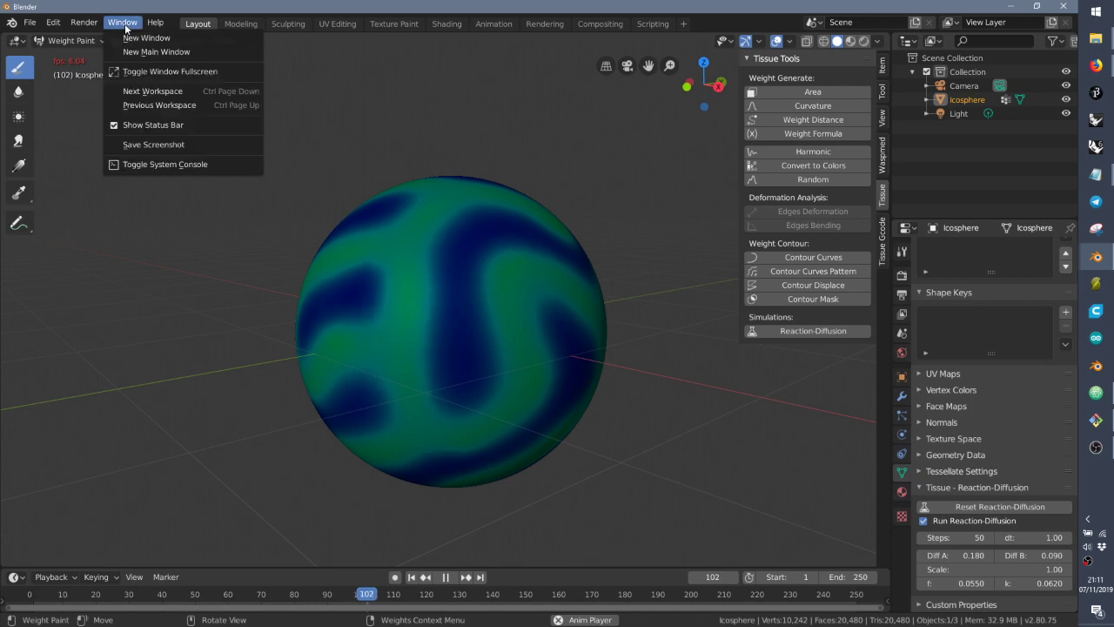
left_click(170, 167)
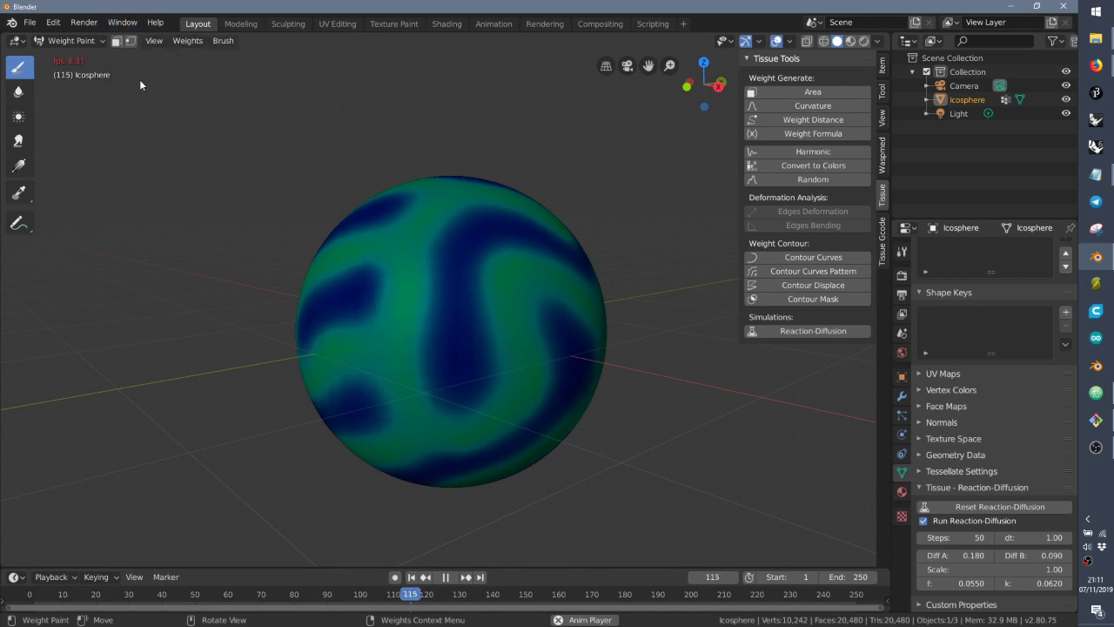
left_click(122, 22)
left_click(148, 165)
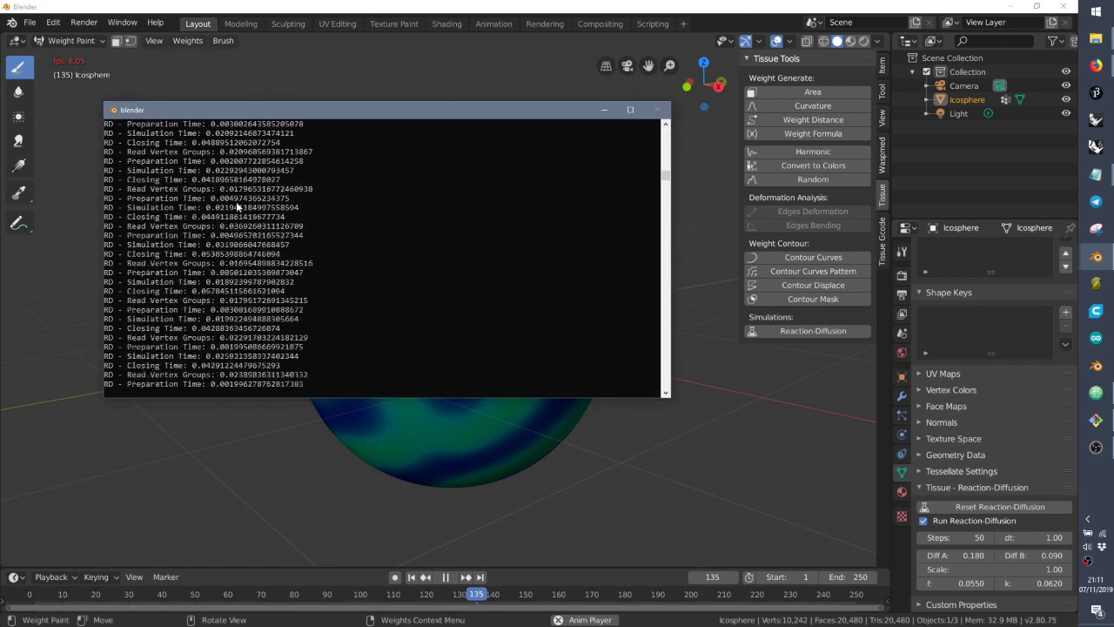
left_click(350, 7)
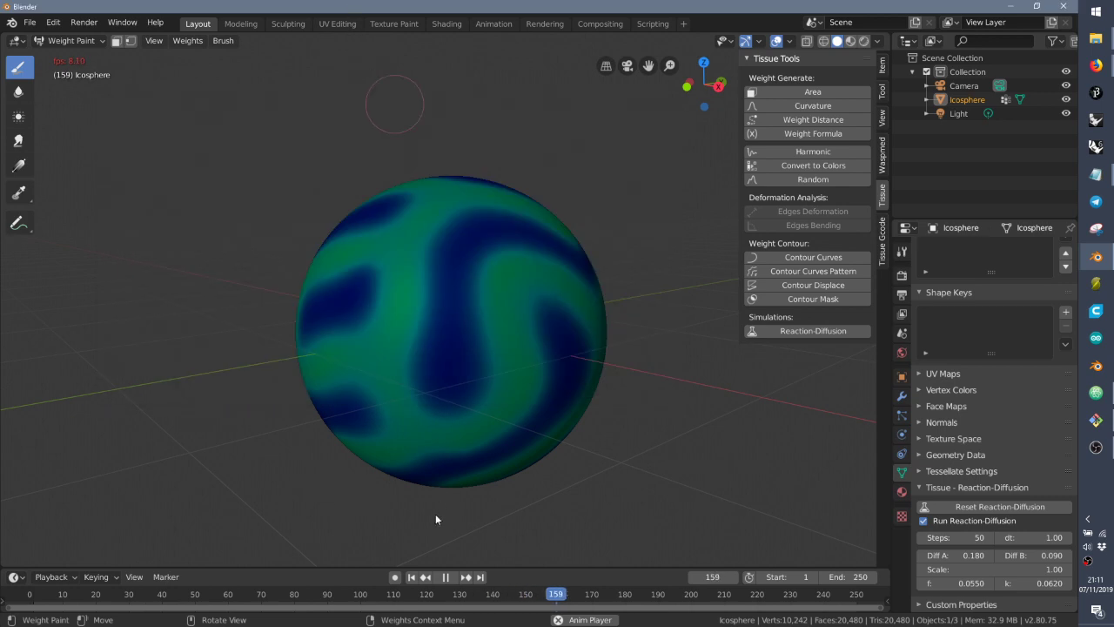
Step: Pause the simulation playback and compare the logged vertex group reading, preparation, simulation and closing times in the console
left_click(446, 578)
key("alt+Tab")
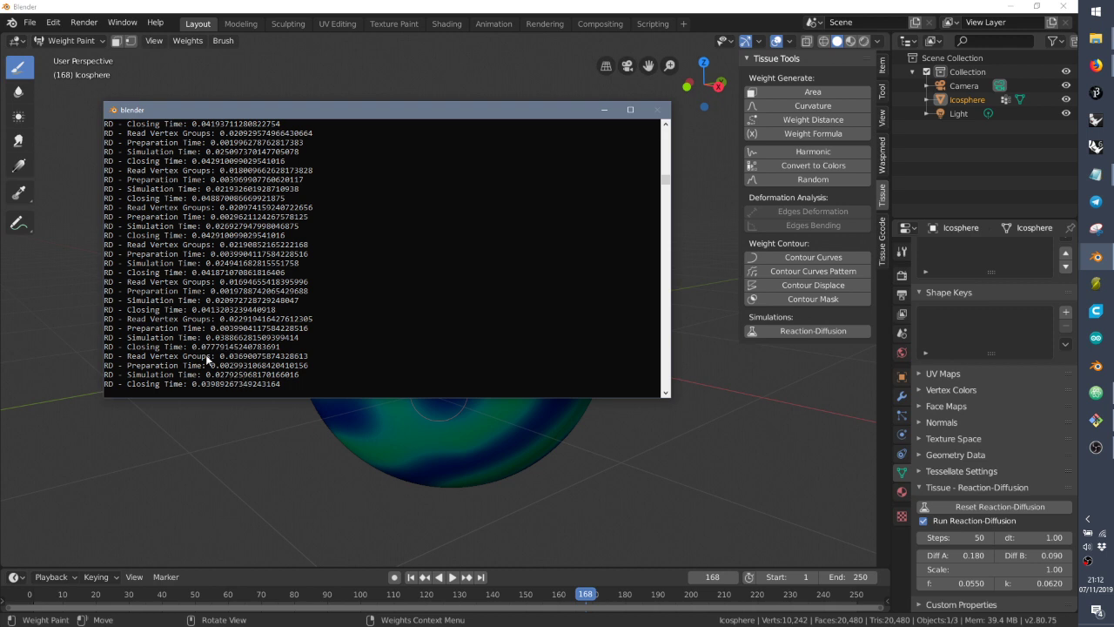
left_click(382, 7)
Step: Set the reaction-diffusion Steps to 100 and resume playback to watch the pattern evolve on the sphere
left_click(954, 541)
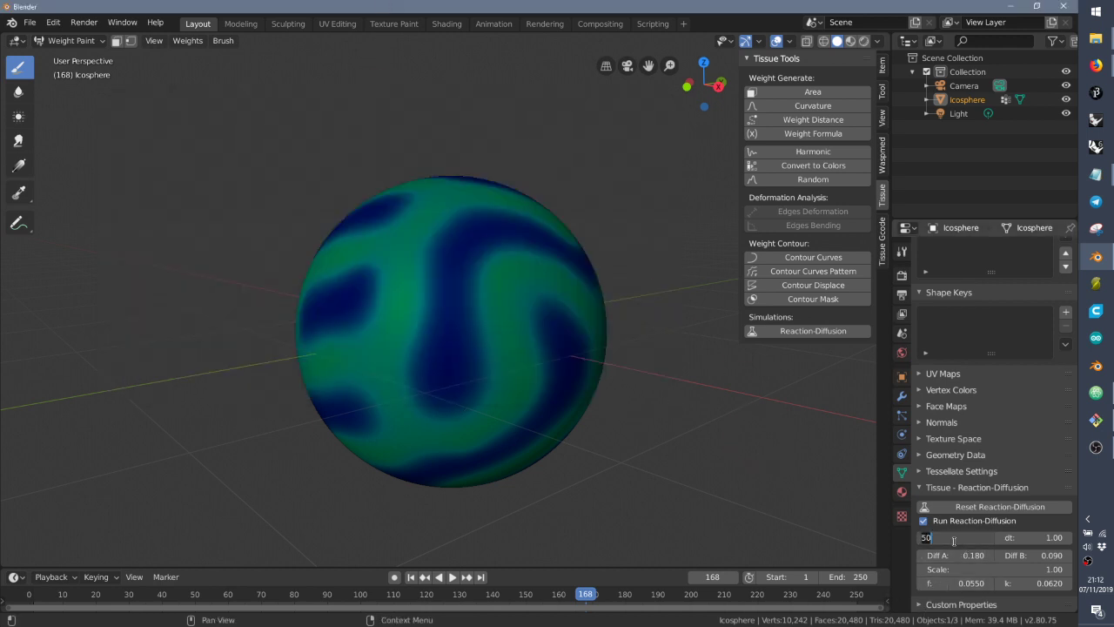
type("100")
key("Return")
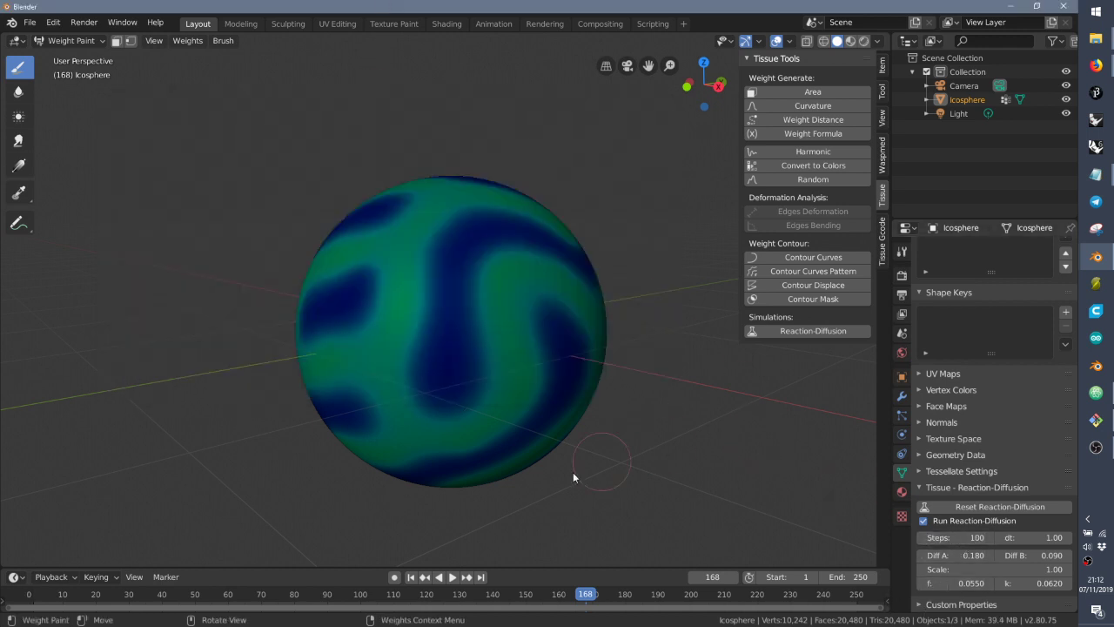
left_click(453, 577)
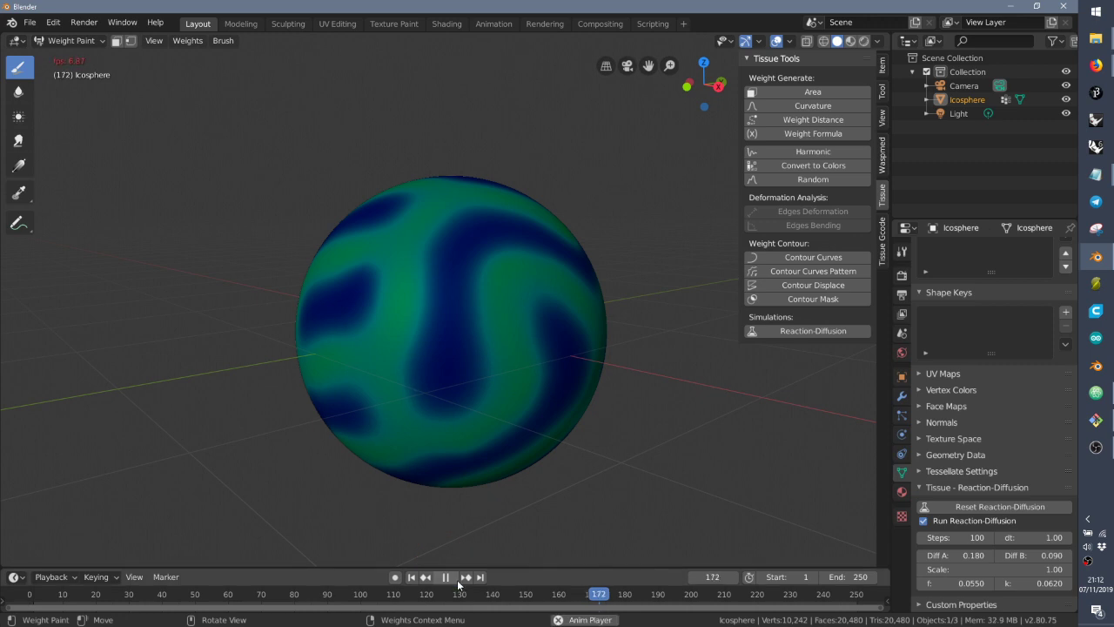
mouse_move(554, 398)
middle_mouse_down()
mouse_move(373, 377)
mouse_move(553, 428)
mouse_move(564, 416)
mouse_move(533, 402)
mouse_move(555, 391)
mouse_move(498, 292)
middle_mouse_up()
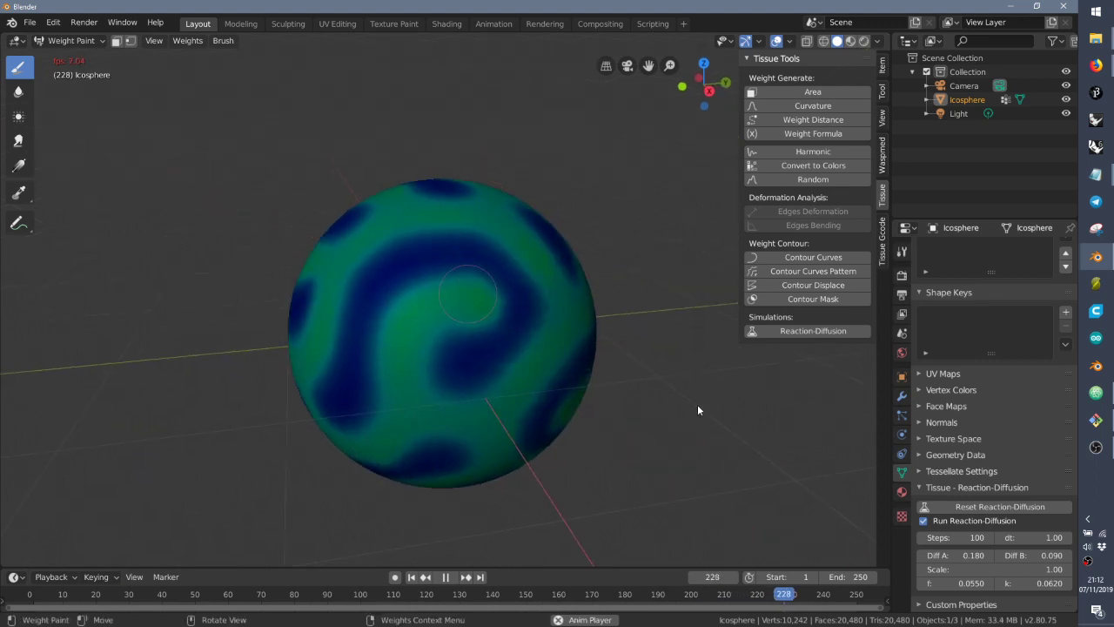
Step: Set the reaction-diffusion Scale to 0.5 and examine the evolving pattern from another side of the sphere
left_click(984, 573)
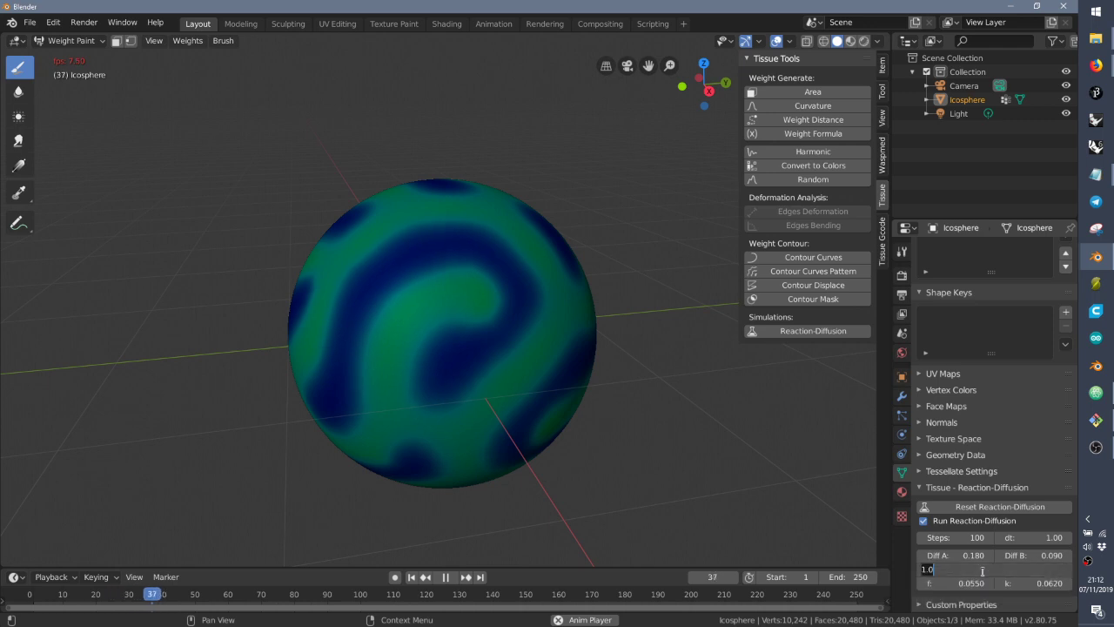
type("0.5")
key("Return")
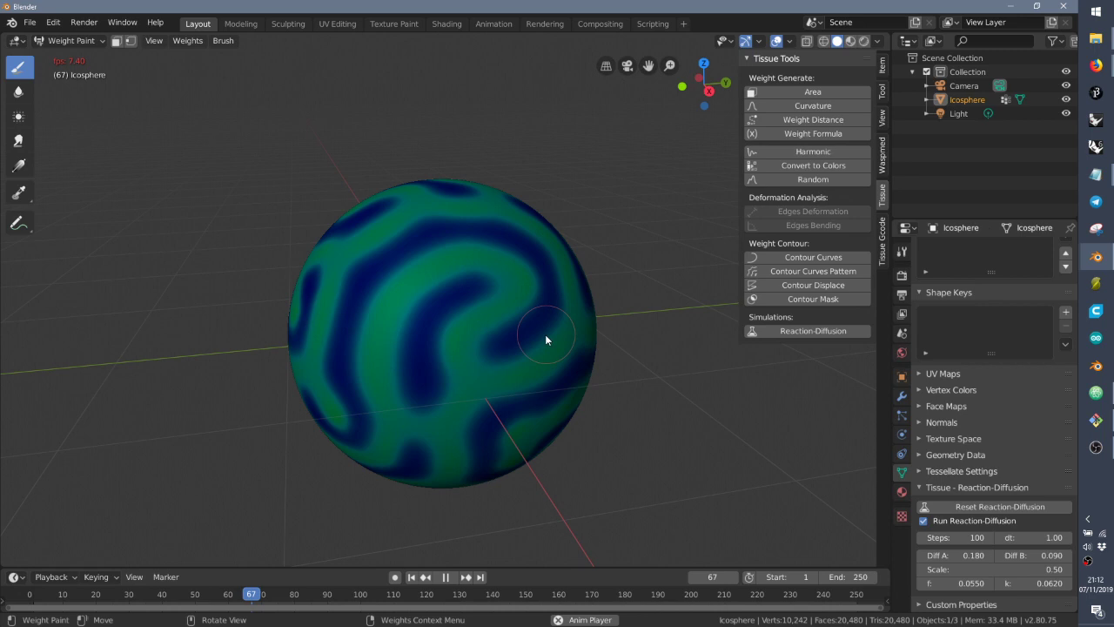
middle_click_drag(547, 339, 506, 345)
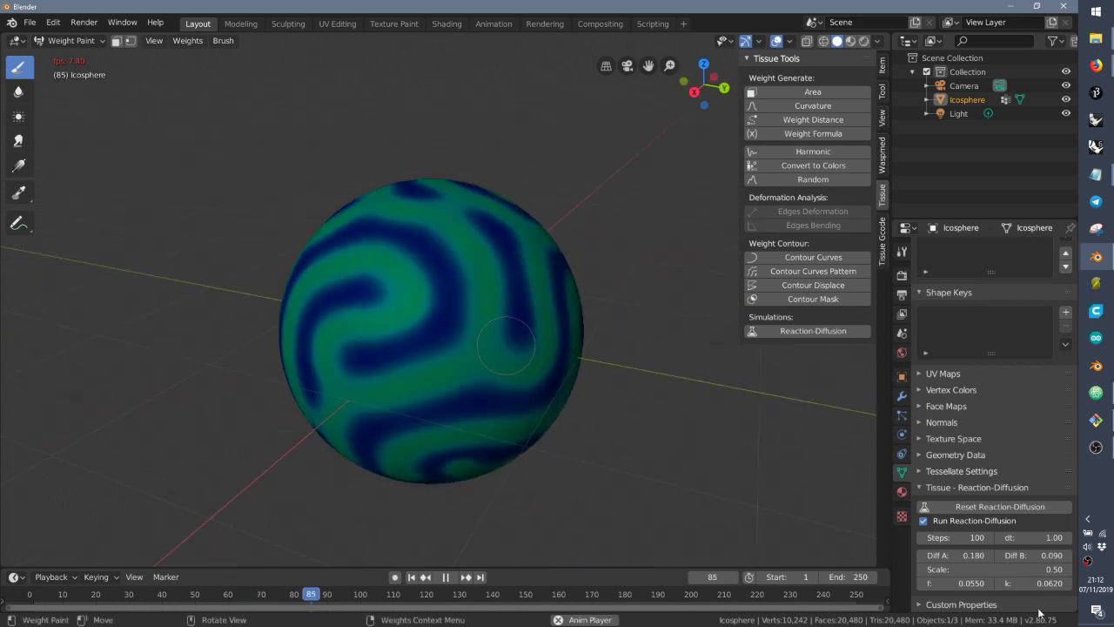
Step: Set the reaction-diffusion f value to 0.045 while the simulation runs
left_click(964, 584)
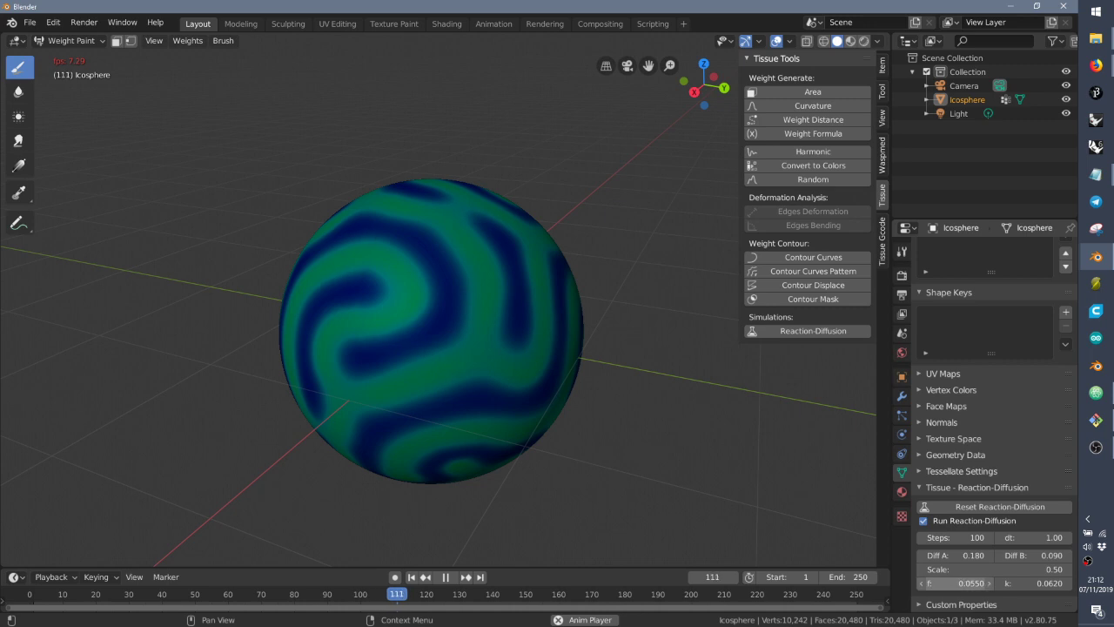
left_click(964, 585)
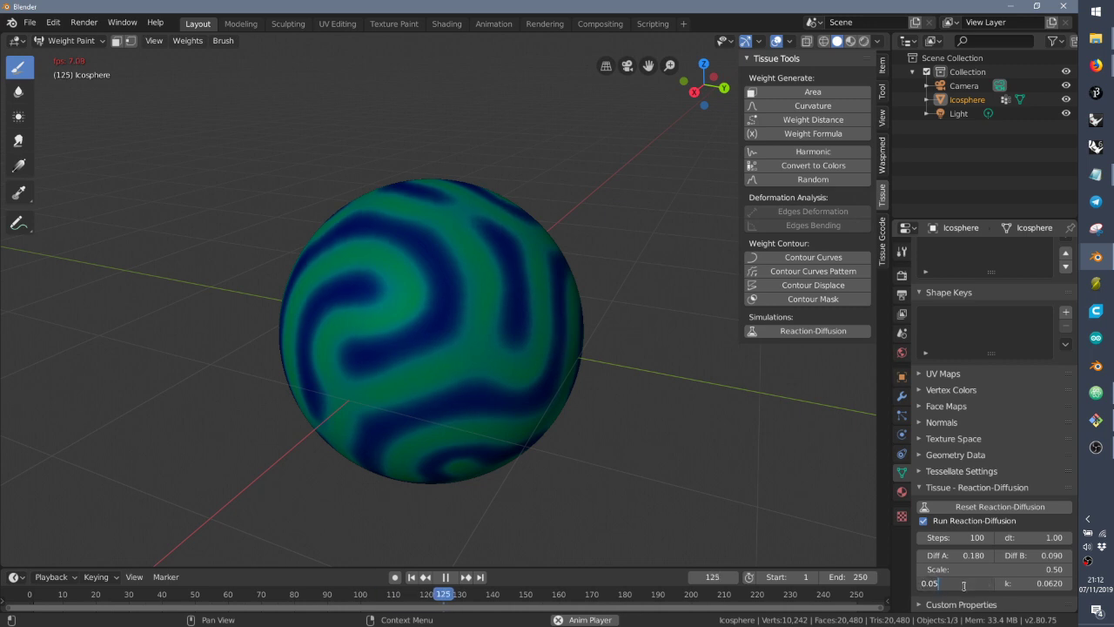
key("Return")
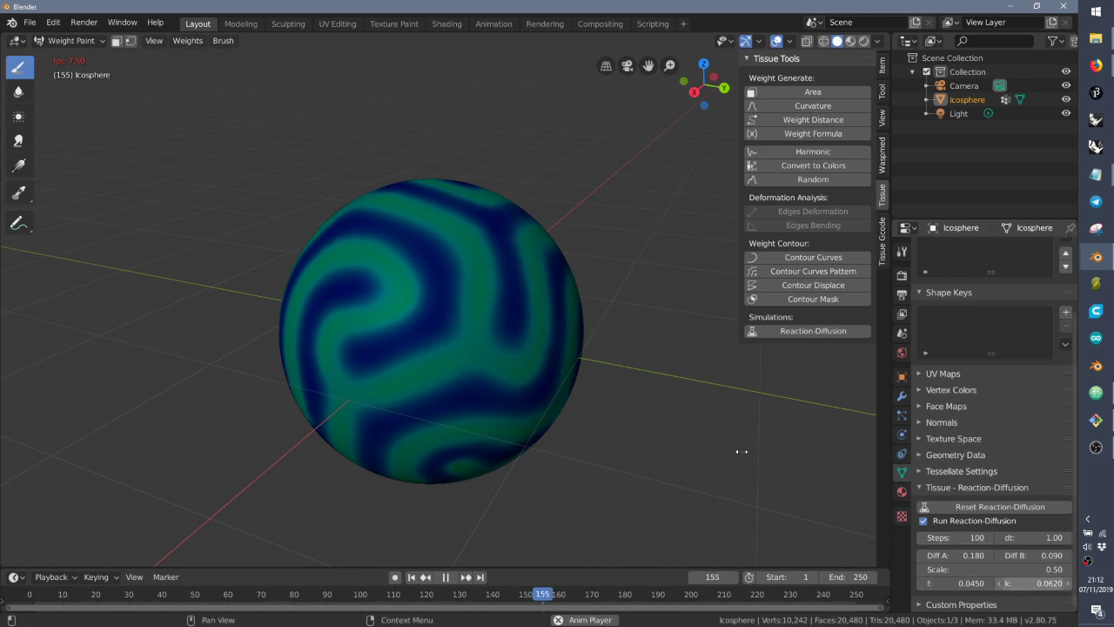
Step: With playback paused, set f to 0.01 and k to 0.035, paint a looping weight stroke across the sphere, and resume the simulation
key("space")
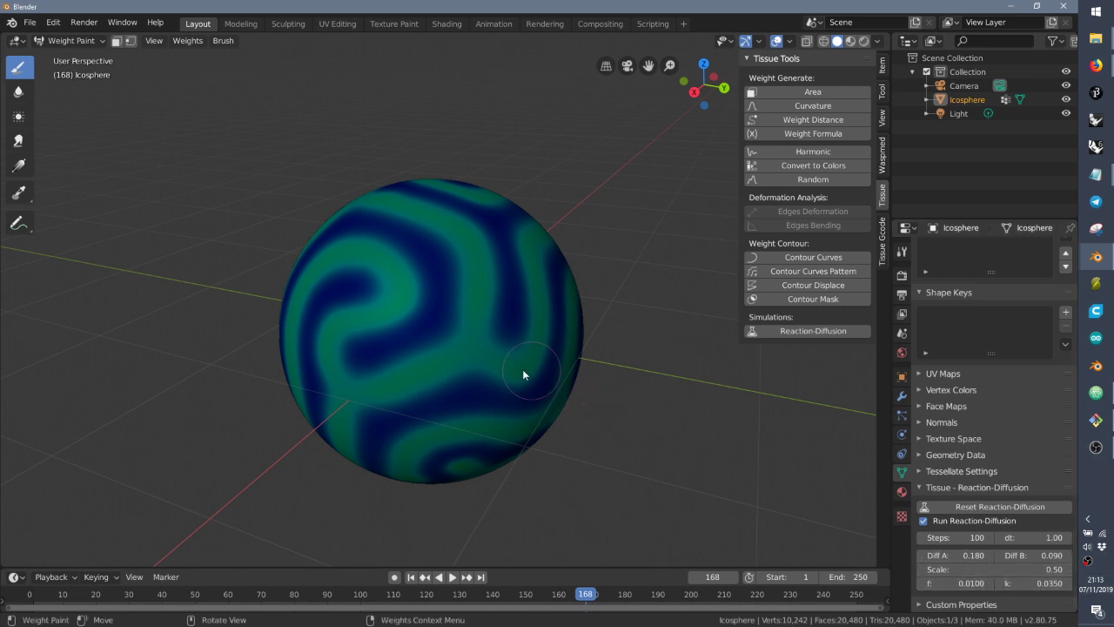
mouse_move(522, 374)
left_mouse_down()
mouse_move(525, 264)
mouse_move(510, 481)
left_mouse_up()
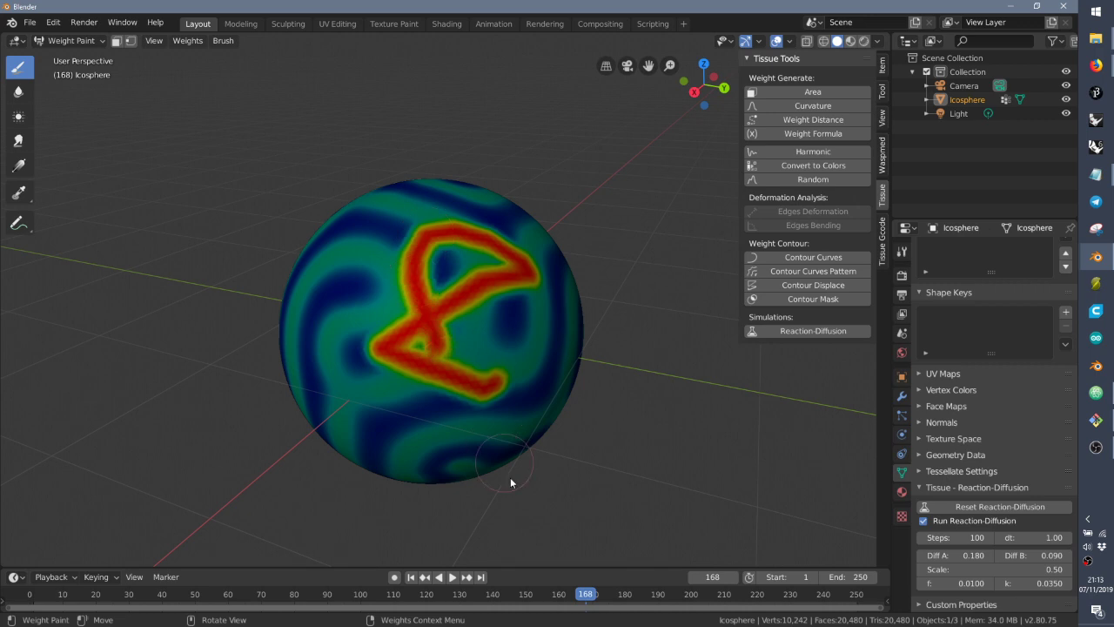
left_click(452, 577)
left_click(442, 371)
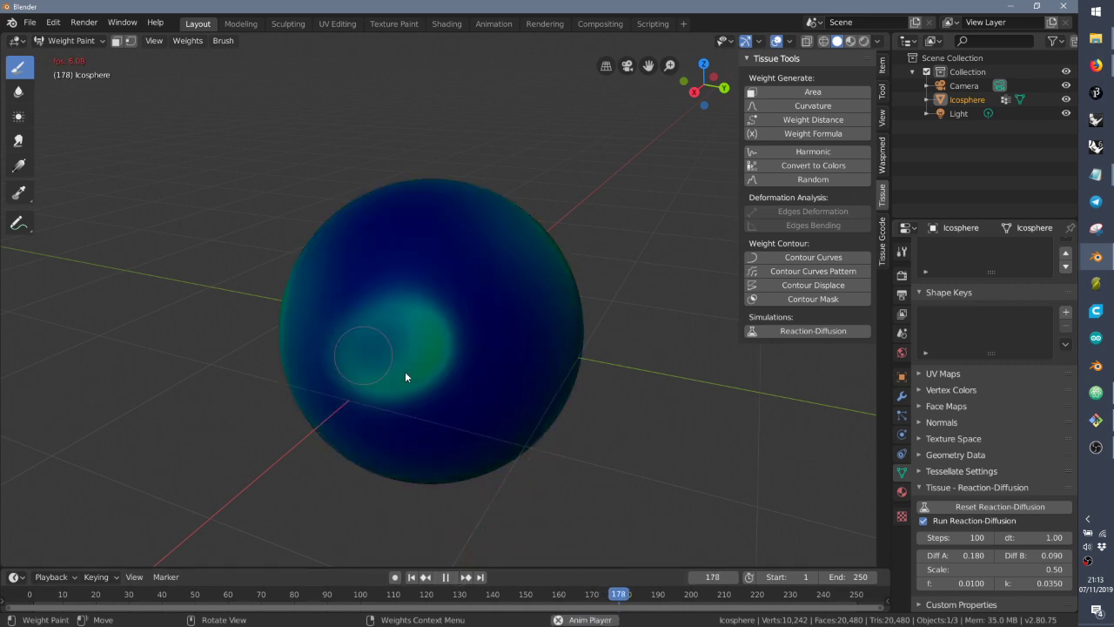
Step: Set Steps to 50 and f to 0.015, and paint fresh weights on other sides of the sphere during playback
mouse_move(565, 396)
middle_mouse_down()
mouse_move(498, 399)
mouse_move(537, 402)
middle_mouse_up()
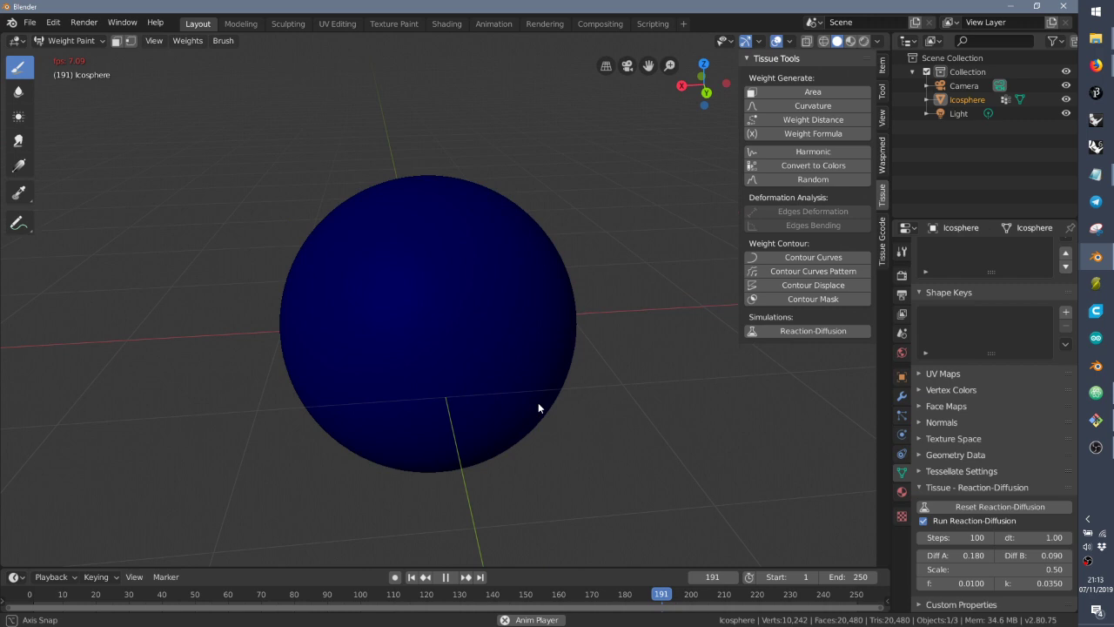
scroll(492, 366, "down", 1)
left_click(448, 348)
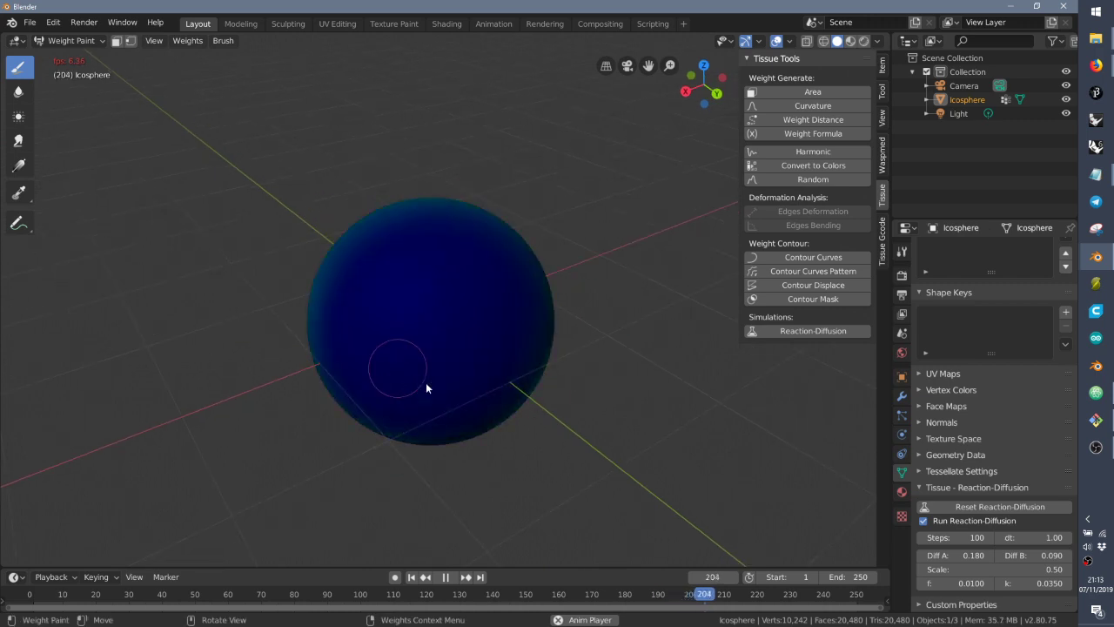
mouse_move(426, 382)
middle_mouse_down()
mouse_move(513, 376)
mouse_move(436, 364)
middle_mouse_up()
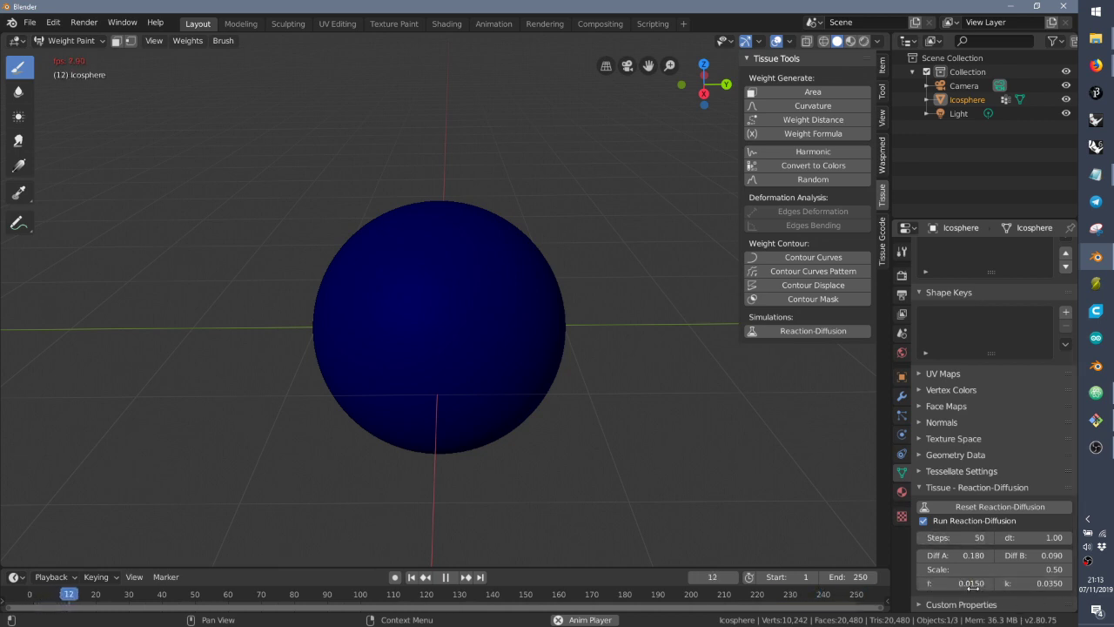
mouse_move(442, 333)
left_mouse_down()
mouse_move(526, 380)
mouse_move(591, 346)
left_mouse_up()
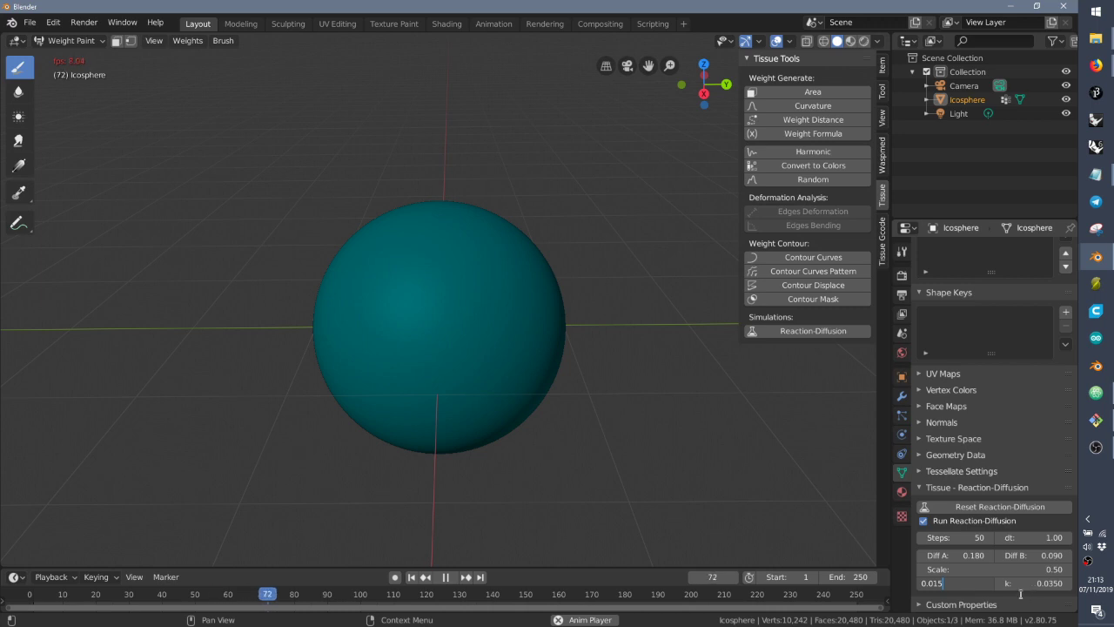
Step: Set f to 0.01 and k to 0.04, and paint new weight on the sphere's upper right area
key("Return")
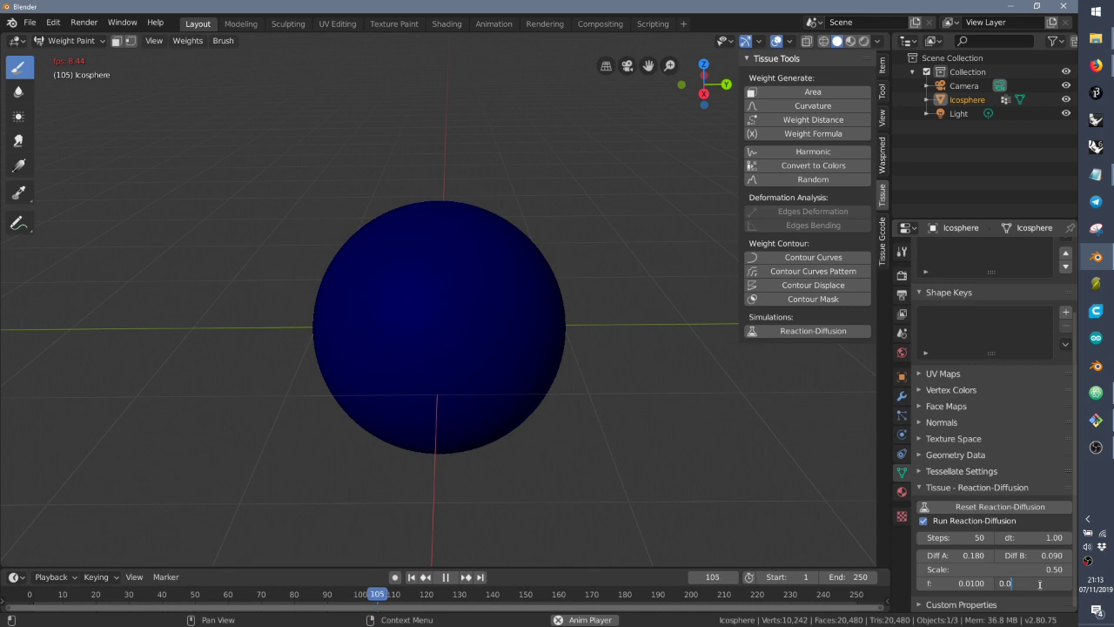
left_click(495, 261)
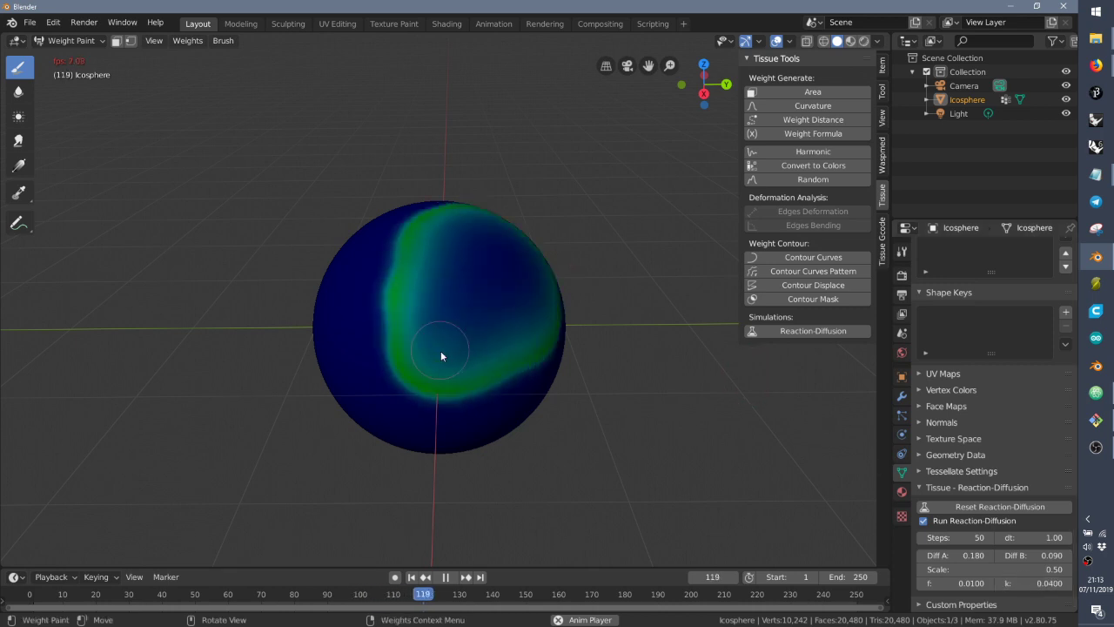
Step: Paint several weight spots on the far side of the sphere to trigger new waves in the running simulation
middle_click_drag(531, 320, 388, 259)
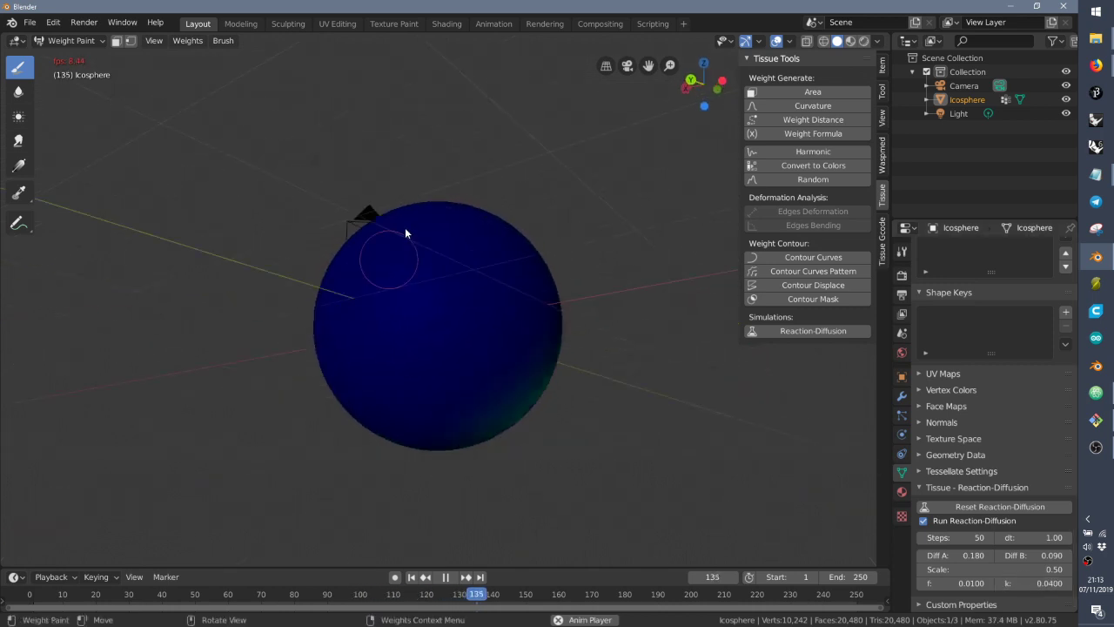
middle_click_drag(457, 246, 385, 306)
left_click(385, 303)
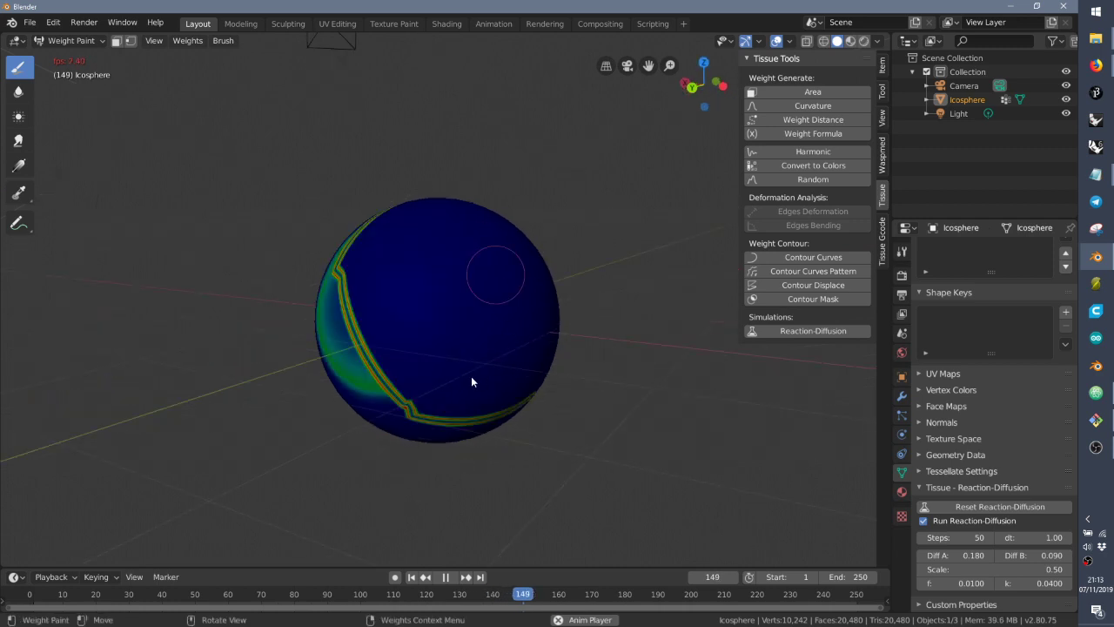
left_click(438, 379)
left_click(386, 304)
left_click(396, 252)
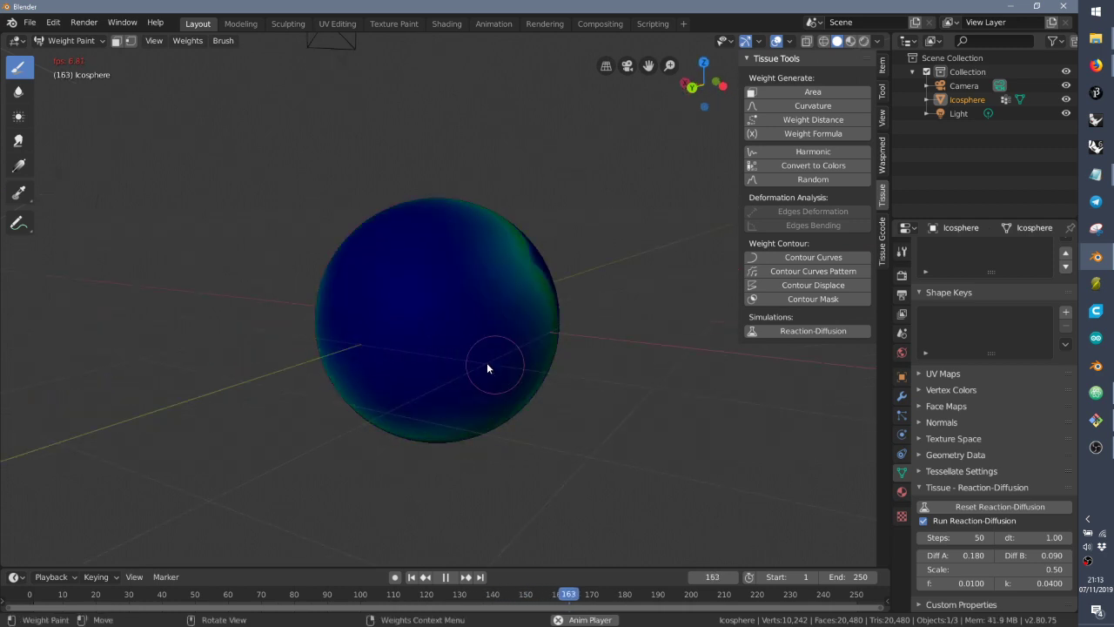
left_click(467, 351)
left_click(420, 310)
Step: Set f to 0.015, paint weight spots at the sphere's upper part and centre, and watch them spread around it
middle_click_drag(477, 391, 591, 416)
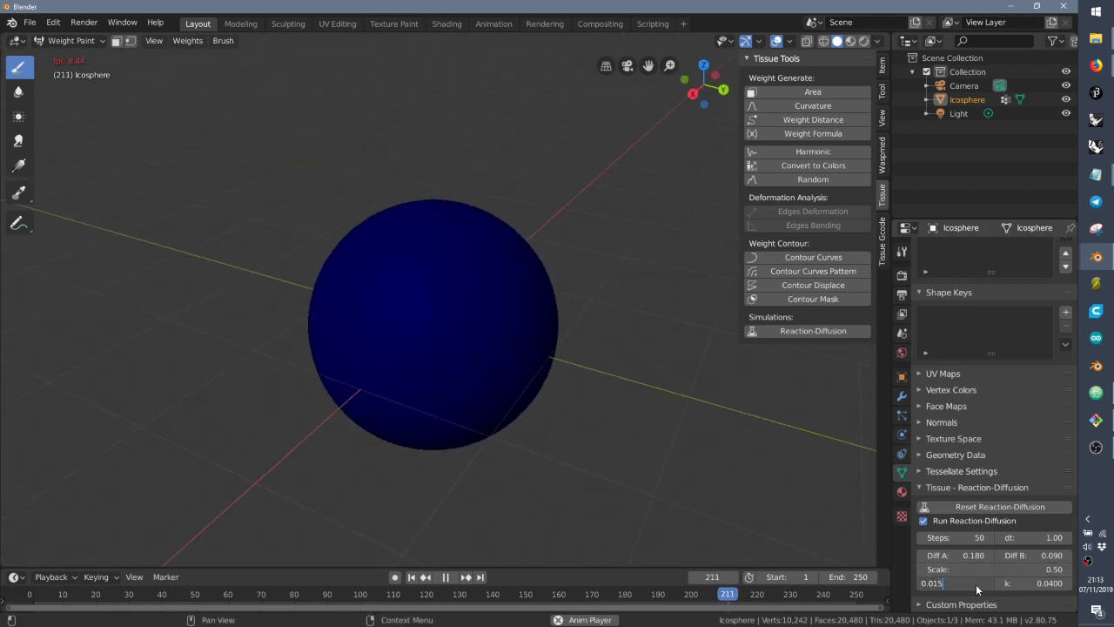
left_click(414, 248)
left_click(434, 325)
scroll(513, 362, "up", 1)
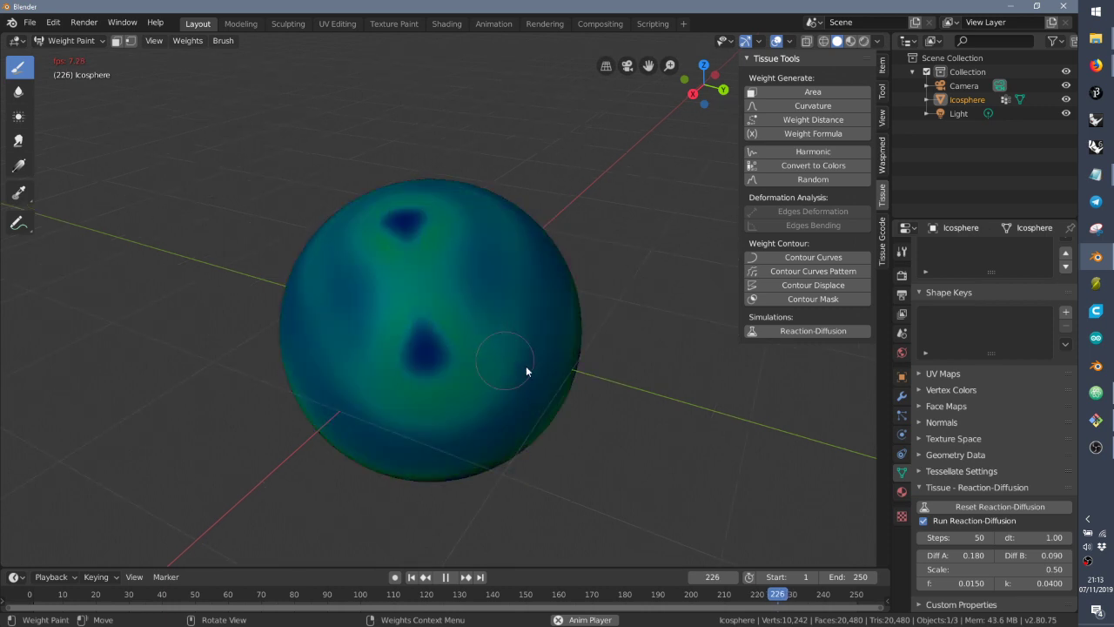
mouse_move(526, 366)
middle_mouse_down()
mouse_move(475, 321)
mouse_move(418, 299)
middle_mouse_up()
scroll(507, 355, "down", 1)
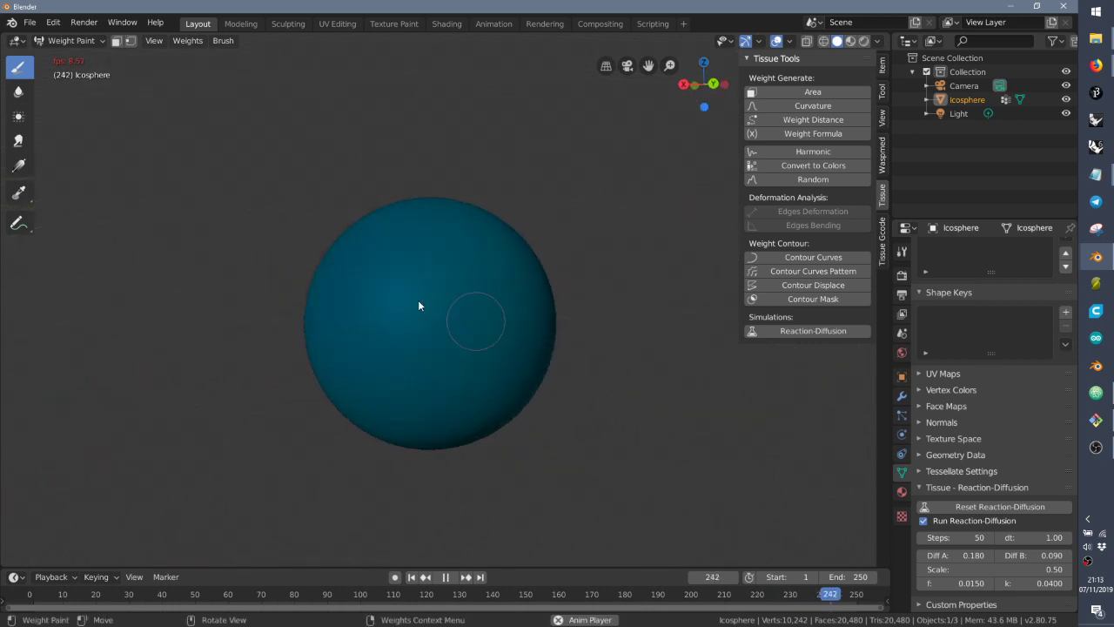
scroll(418, 300, "down", 1)
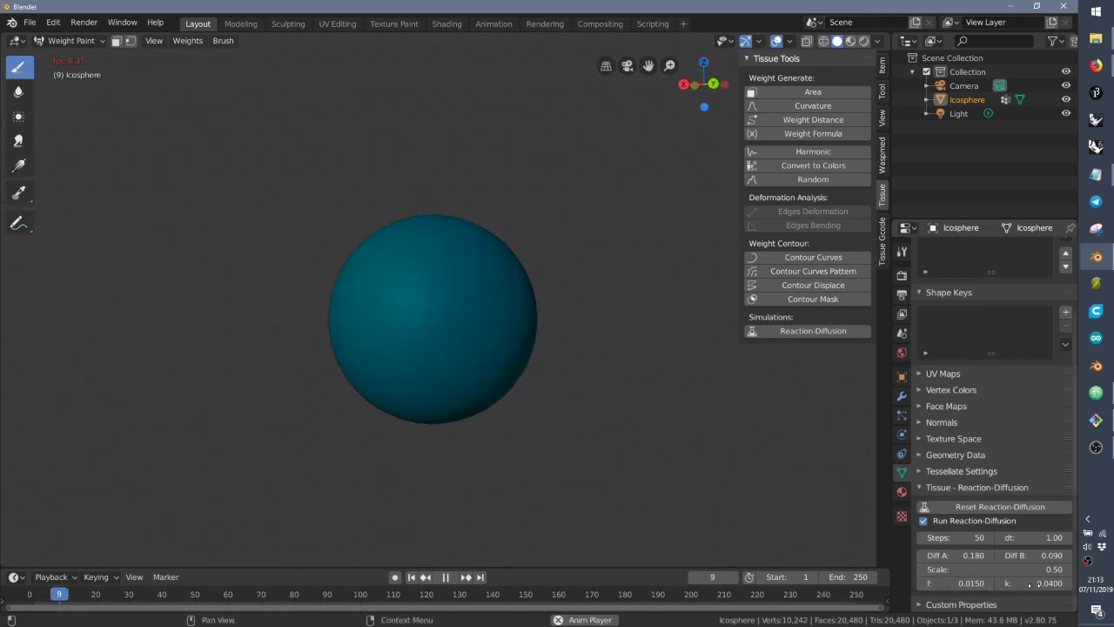
Step: Set the reaction-diffusion k value to 0.045
left_click(1039, 584)
type("0.045")
key("Return")
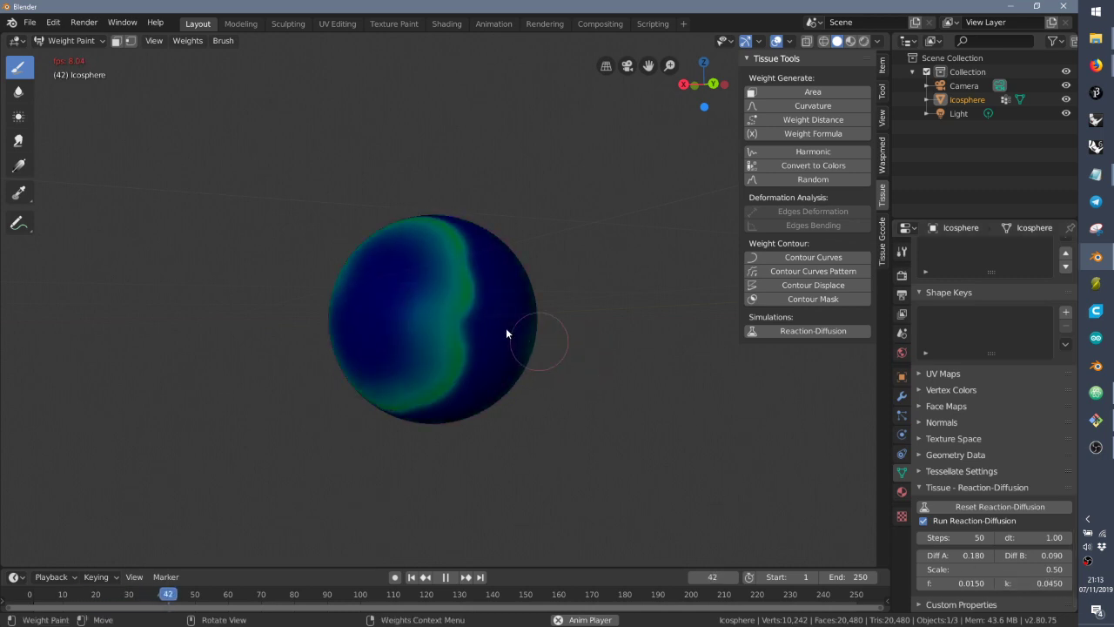
Step: Paint a weight stroke on the right side of the sphere and follow the resulting waves around it
middle_click_drag(507, 331, 529, 305)
mouse_move(529, 304)
left_mouse_down()
mouse_move(432, 291)
mouse_move(440, 224)
mouse_move(510, 366)
mouse_move(538, 383)
left_mouse_up()
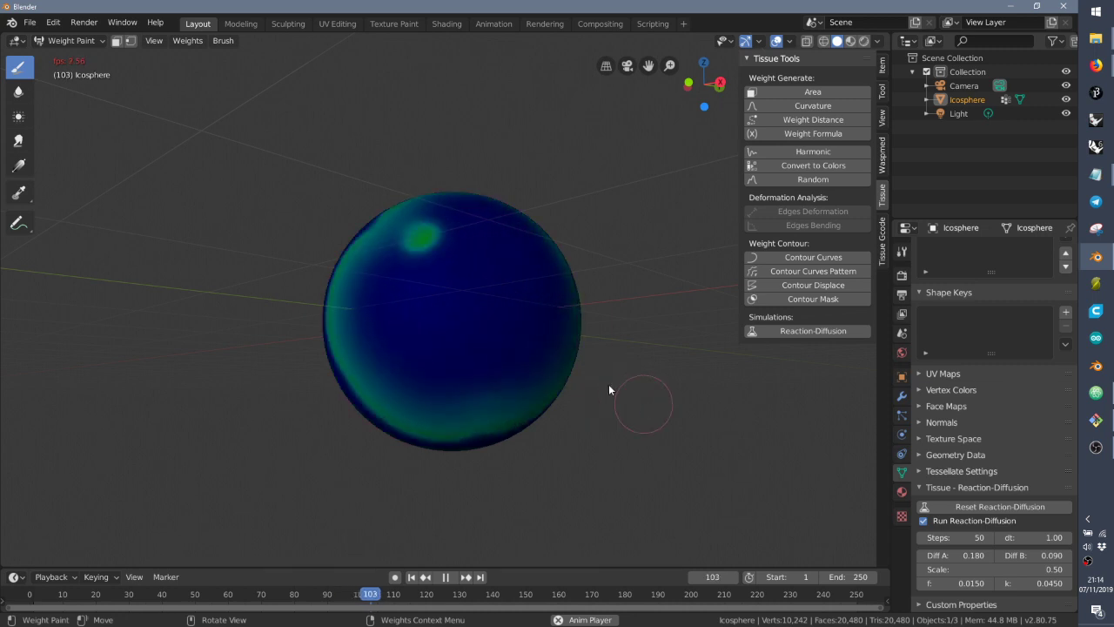
middle_click_drag(575, 356, 601, 373)
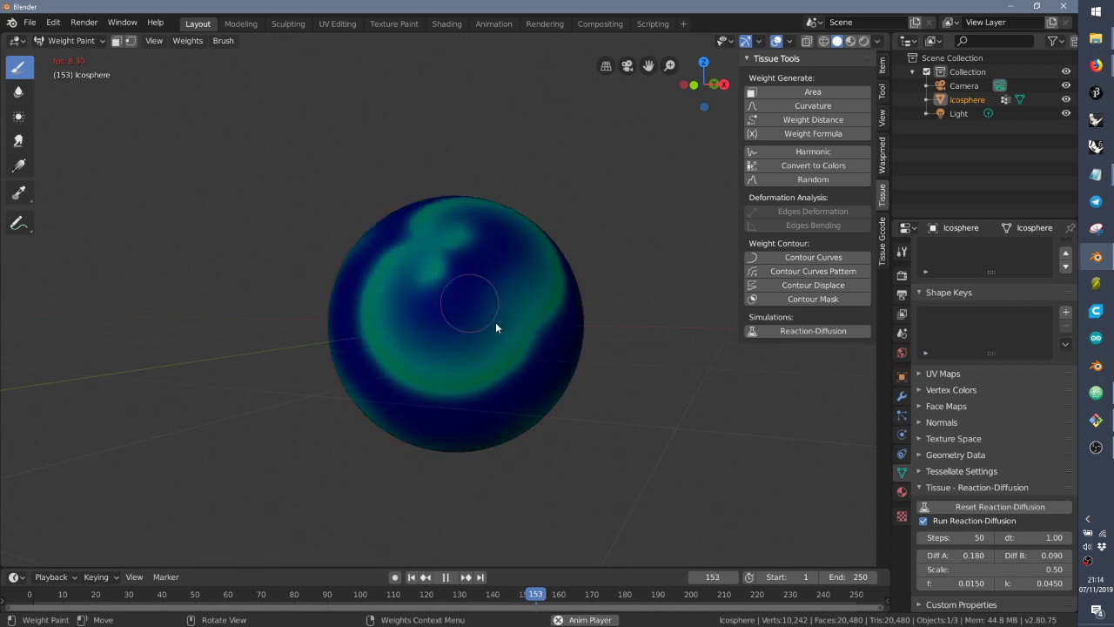
middle_click_drag(614, 355, 541, 406)
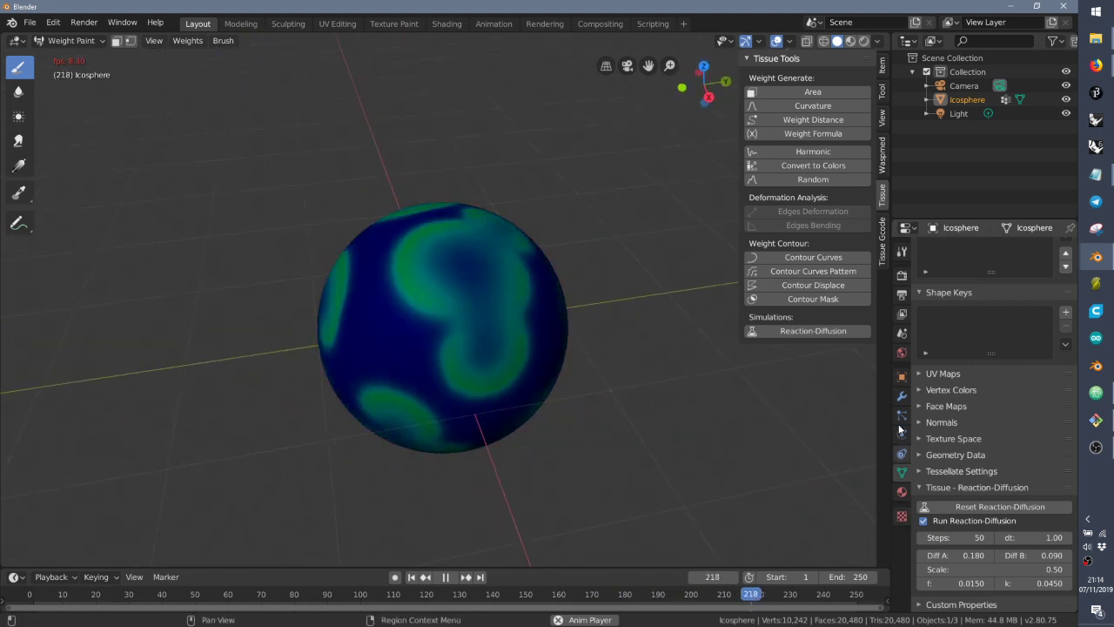
Step: Add a Displace modifier to the ico sphere and limit it to vertex group B
left_click(902, 397)
left_click(956, 248)
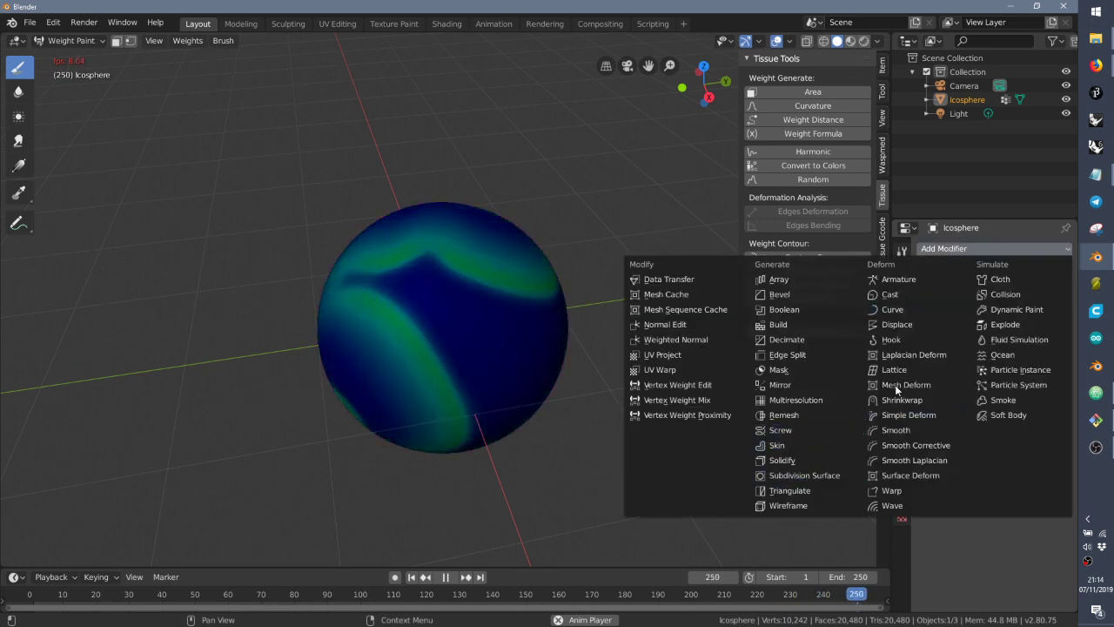
left_click(902, 325)
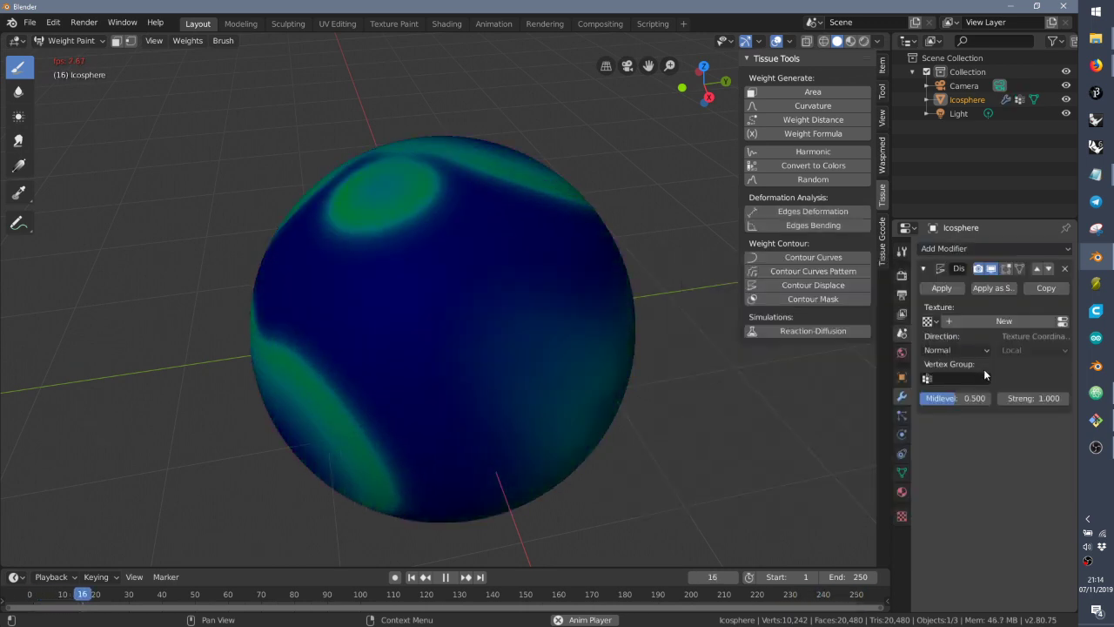
left_click(968, 377)
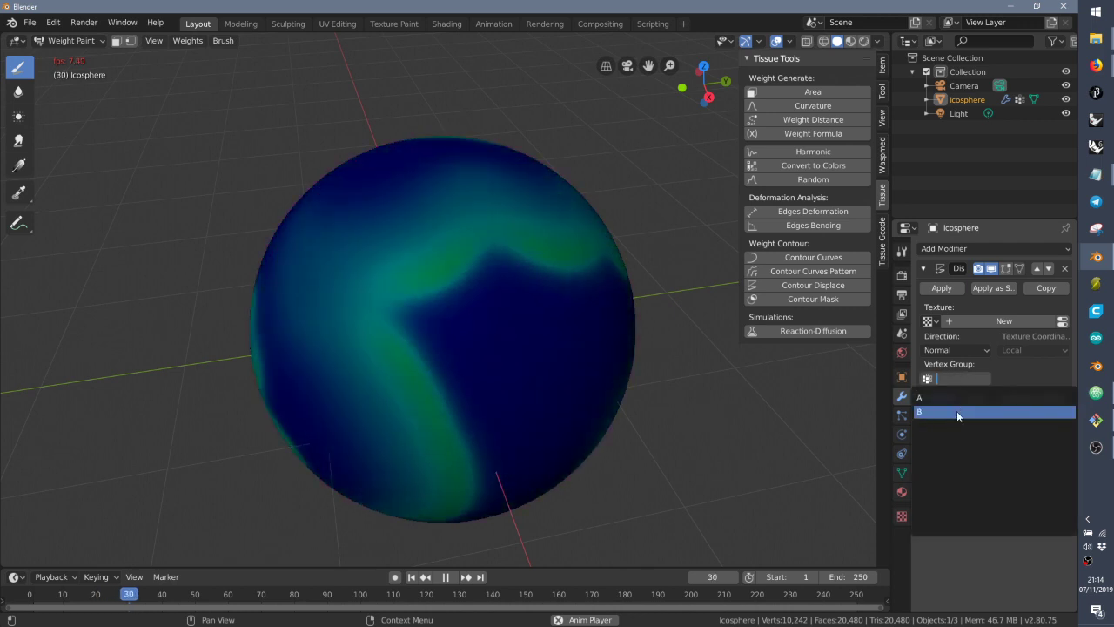
left_click(956, 411)
Step: Set the Displace modifier's strength to 0.5 and view the displaced sphere from below
left_click(1036, 399)
type("0")
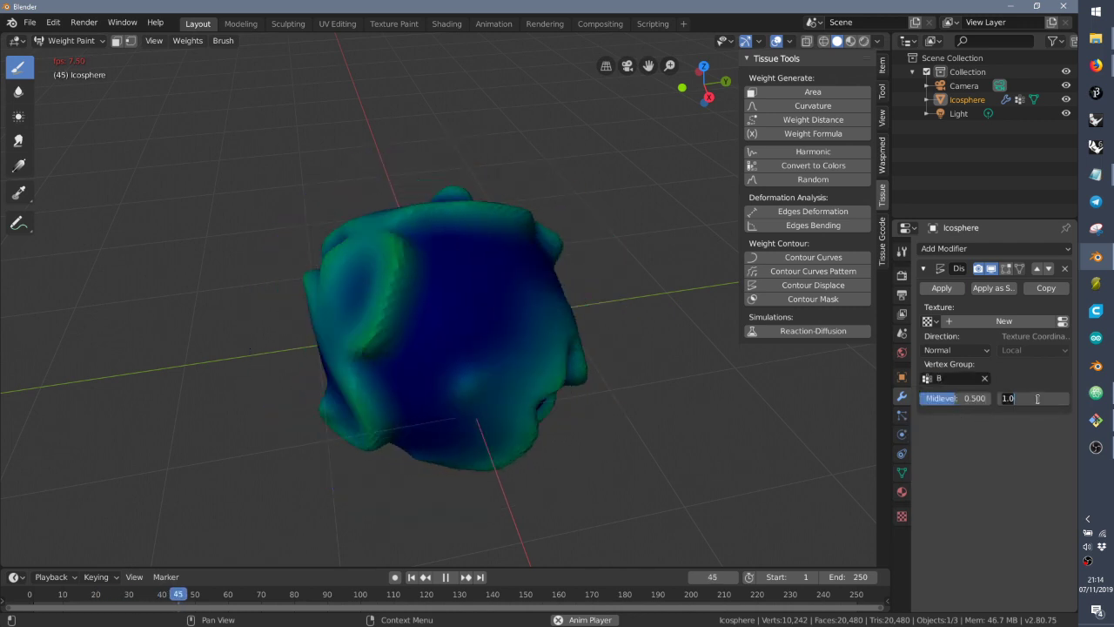
type(".5")
key("Return")
middle_click_drag(544, 335, 385, 287)
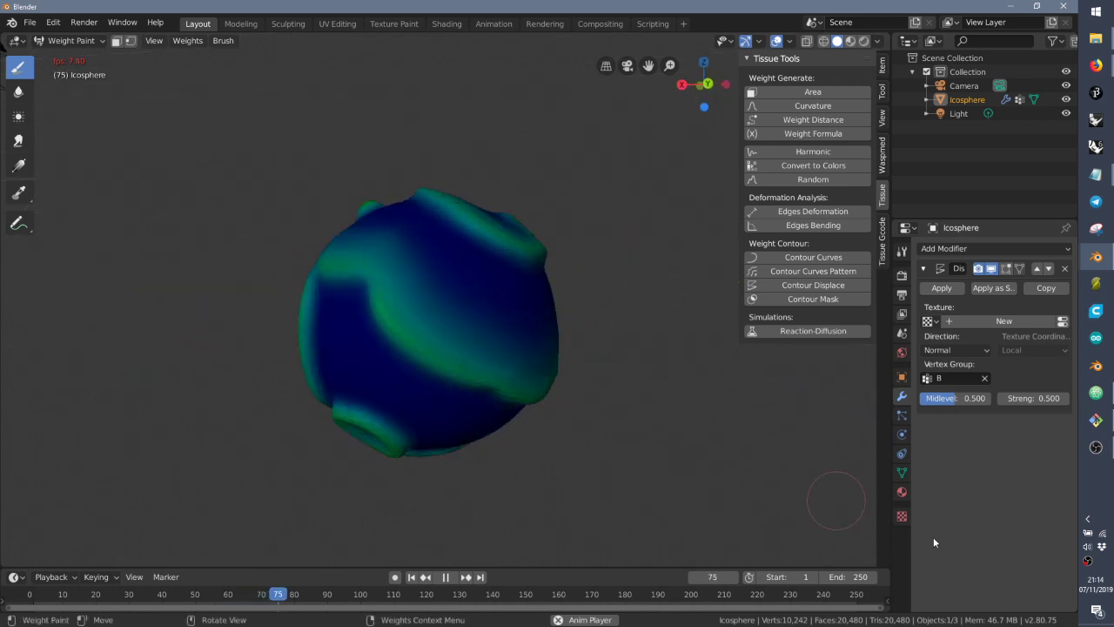
Step: Return to the mesh's Reaction-Diffusion settings and set f to 0.04
left_click(901, 474)
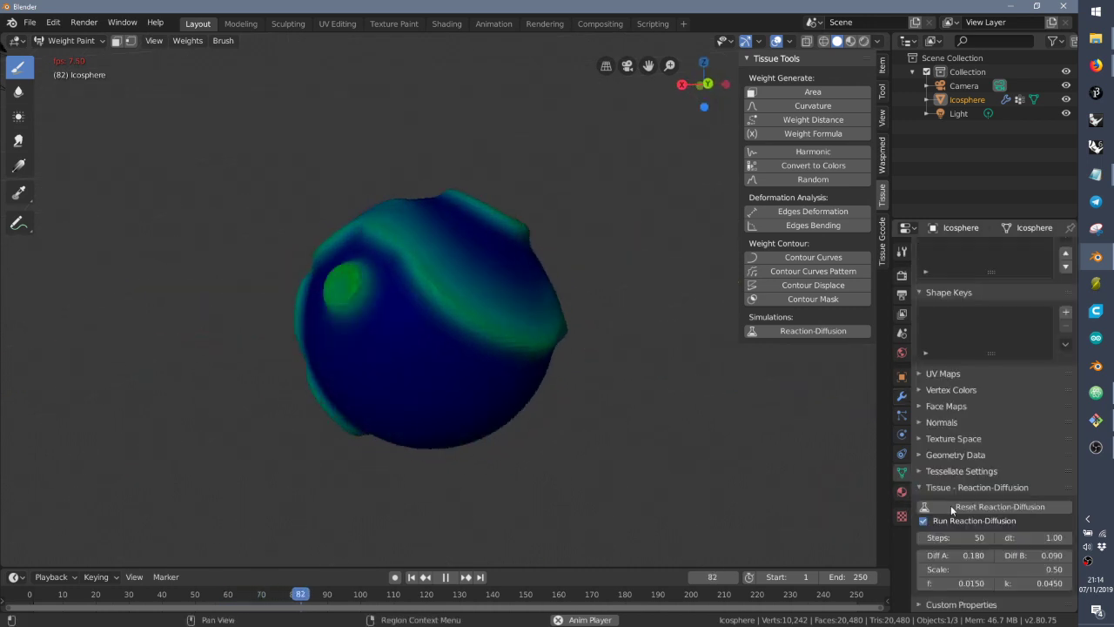
left_click(957, 583)
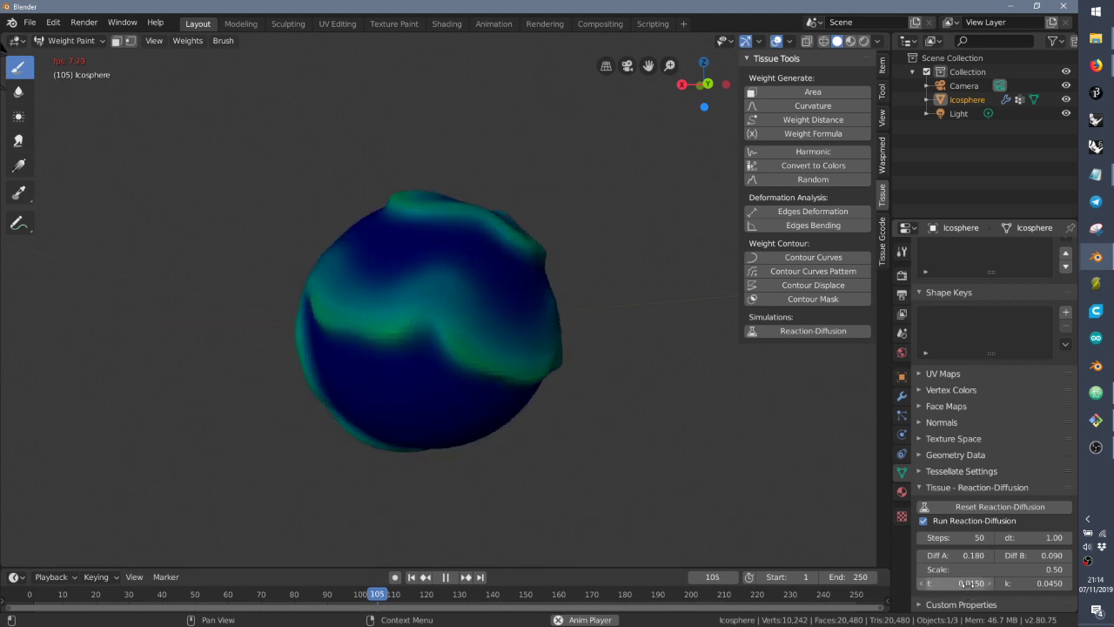
type("0.0")
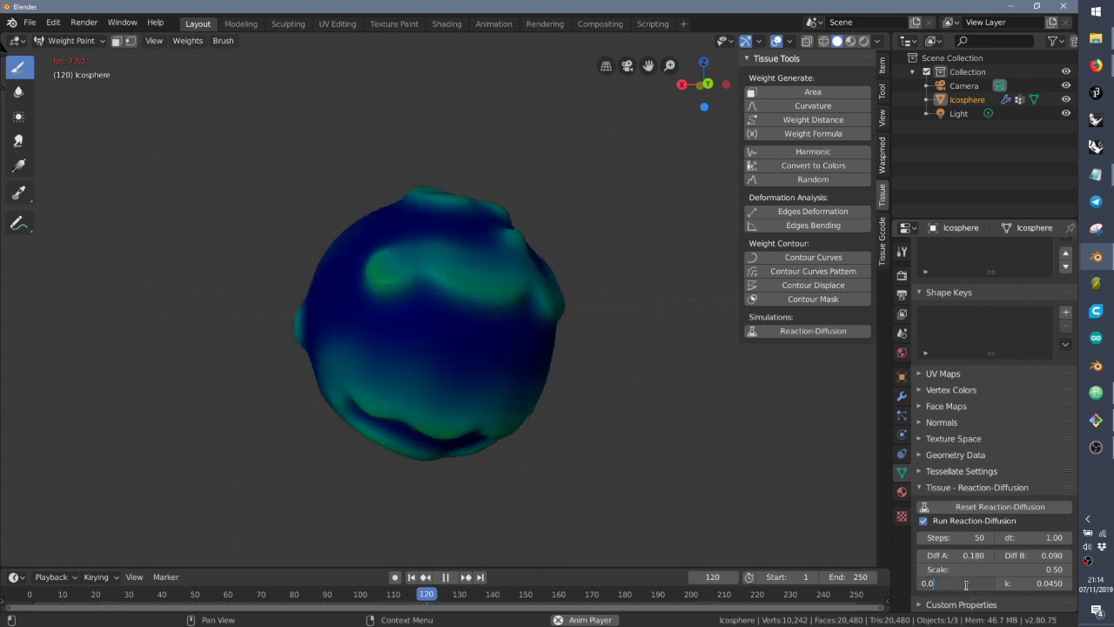
type("4")
key("Return")
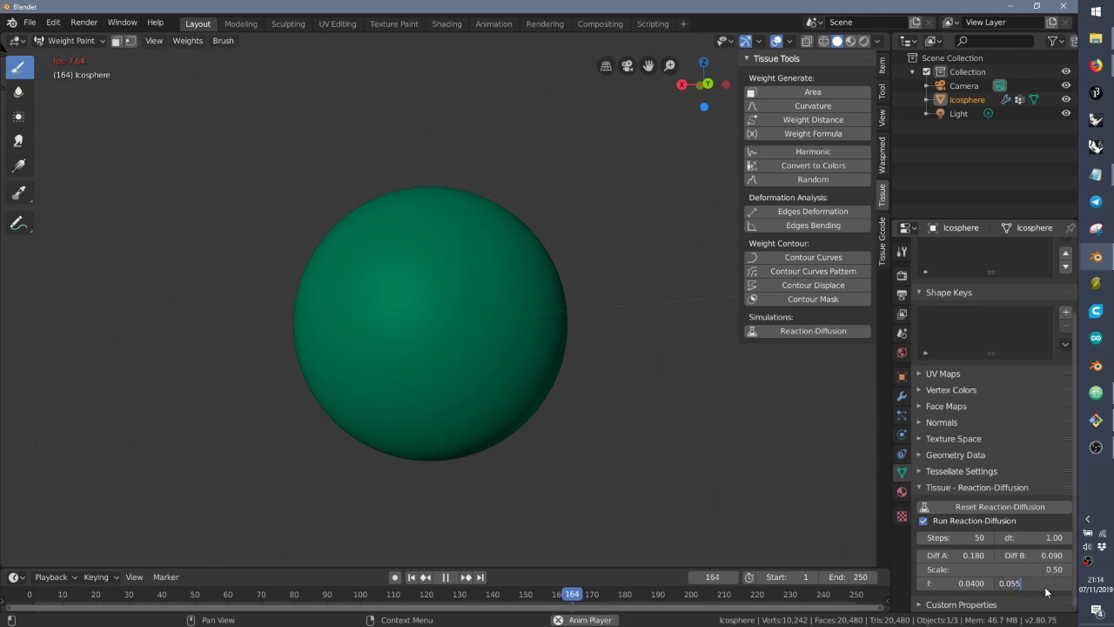
Step: Try k at 0.055 and raise it to 0.058, following the pattern around the sphere
key("Return")
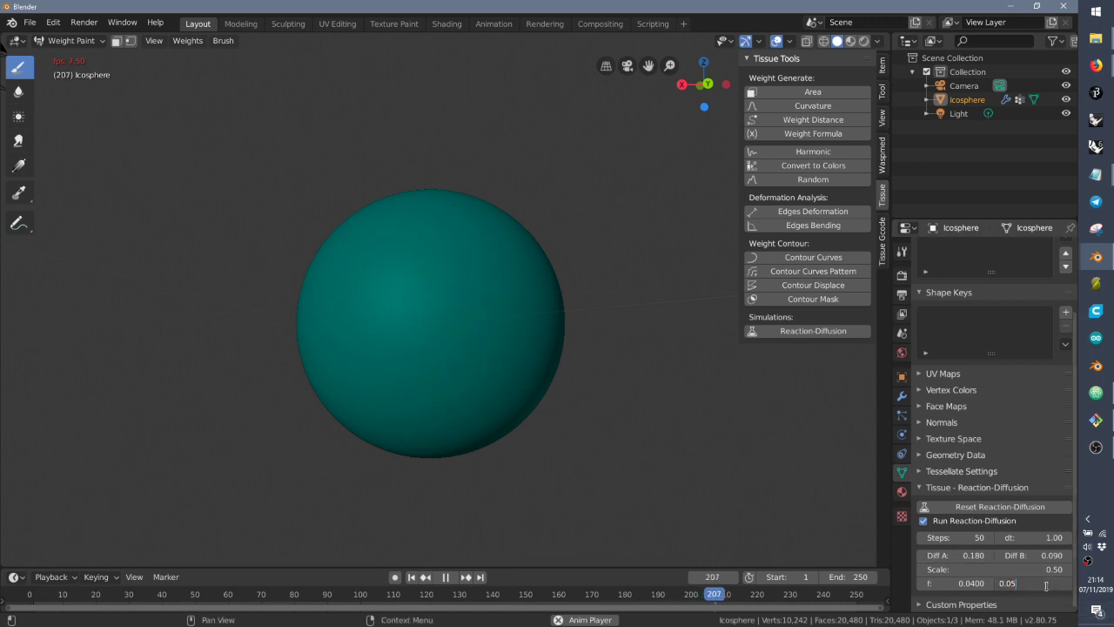
type("80")
key("Return")
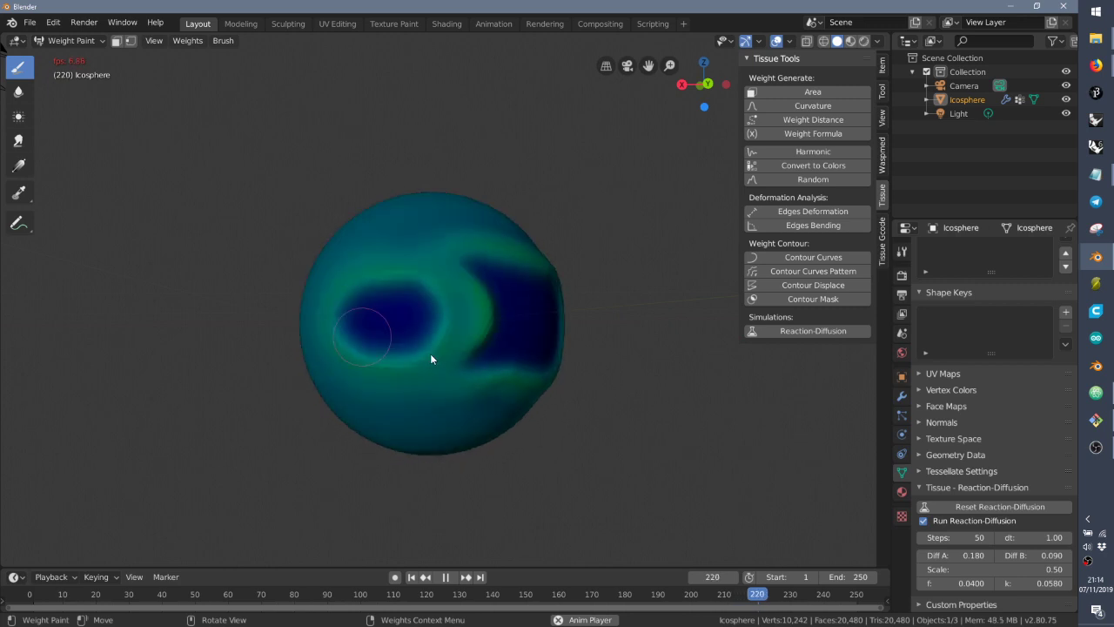
middle_click_drag(609, 387, 435, 338)
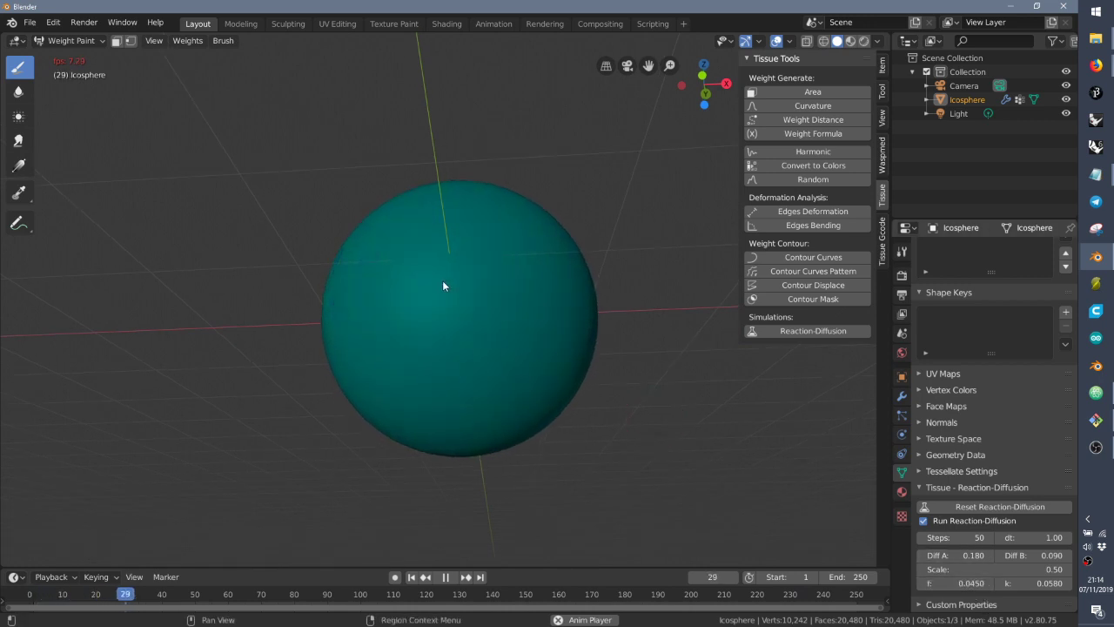
Step: Set f to 0.035, paint a diagonal weight stroke across the sphere and follow the growing pattern around it
left_click(510, 376)
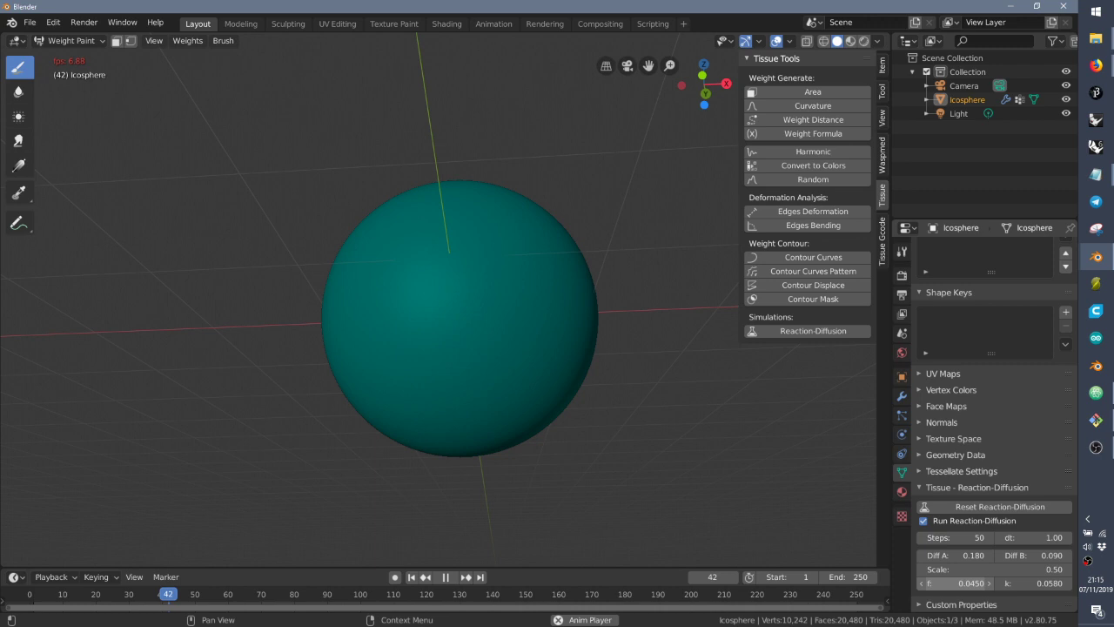
left_click(975, 584)
type("0.035")
key("Return")
left_click_drag(436, 301, 530, 347)
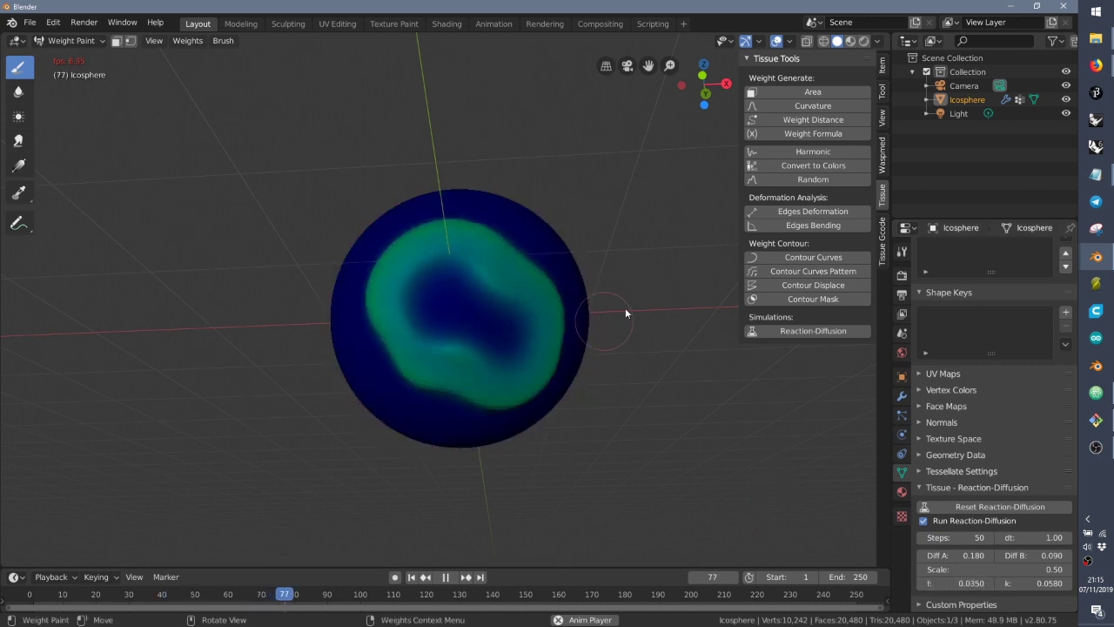
middle_click_drag(626, 312, 602, 348)
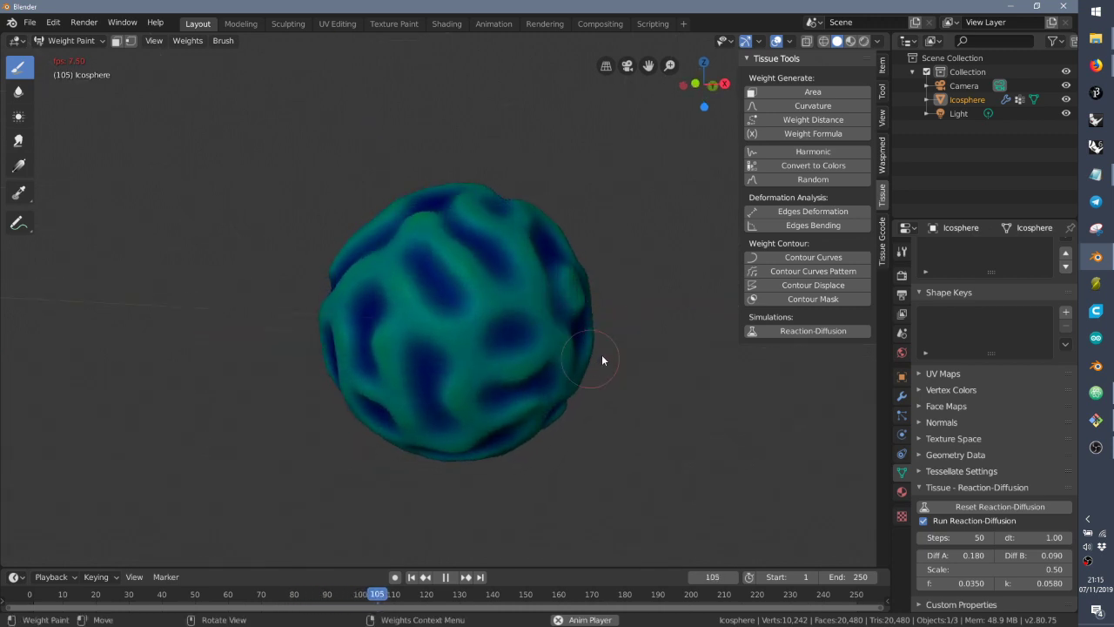
middle_click_drag(602, 354, 528, 345)
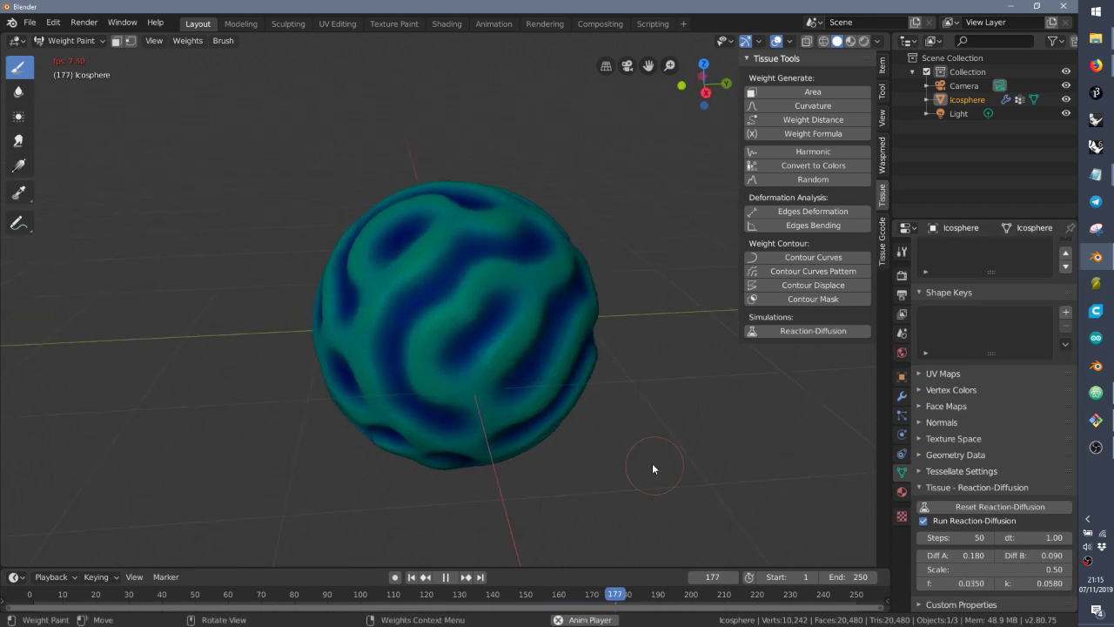
Step: Stop the playback, set f to 0.098 and k to 0.057, and paint a near-vertical weight stroke with the simulation running again
key("Escape")
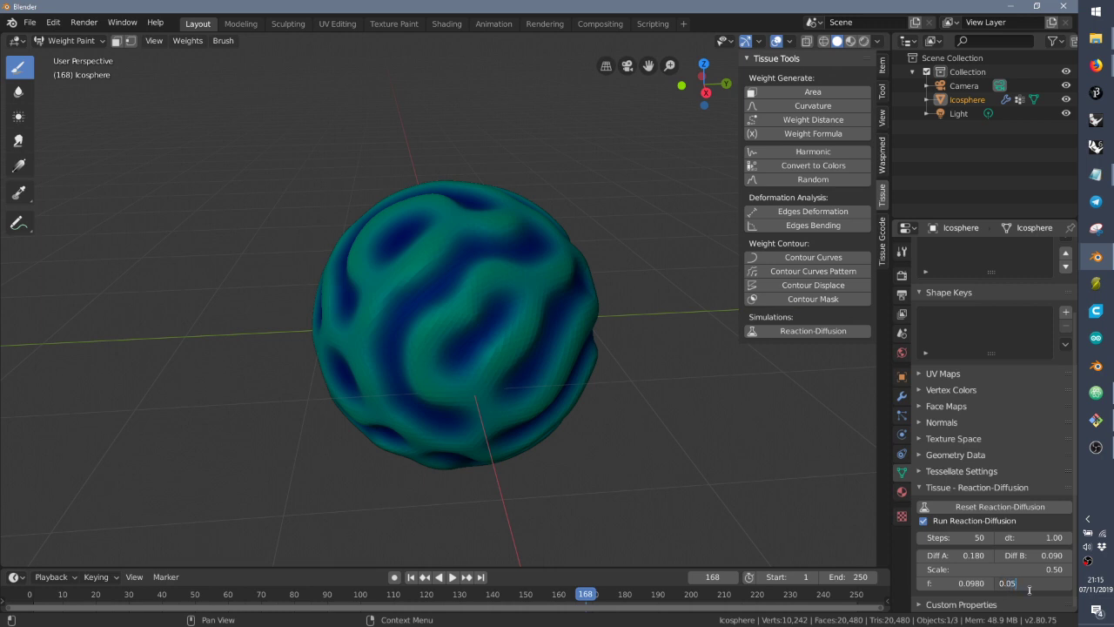
left_click(453, 577)
left_click_drag(500, 363, 460, 229)
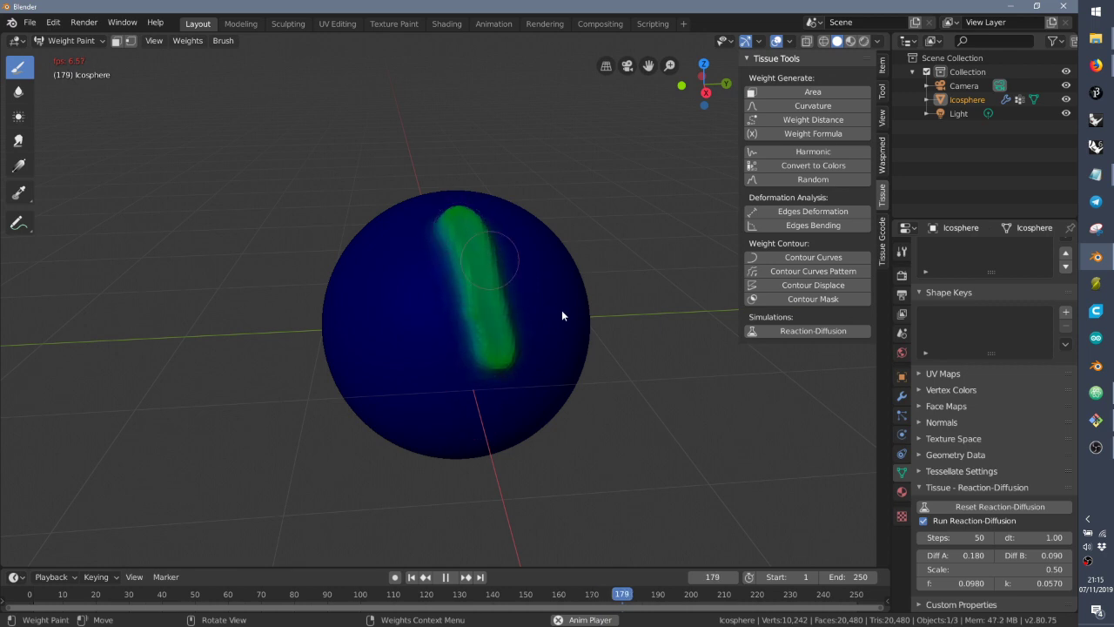
middle_click_drag(569, 341, 542, 338)
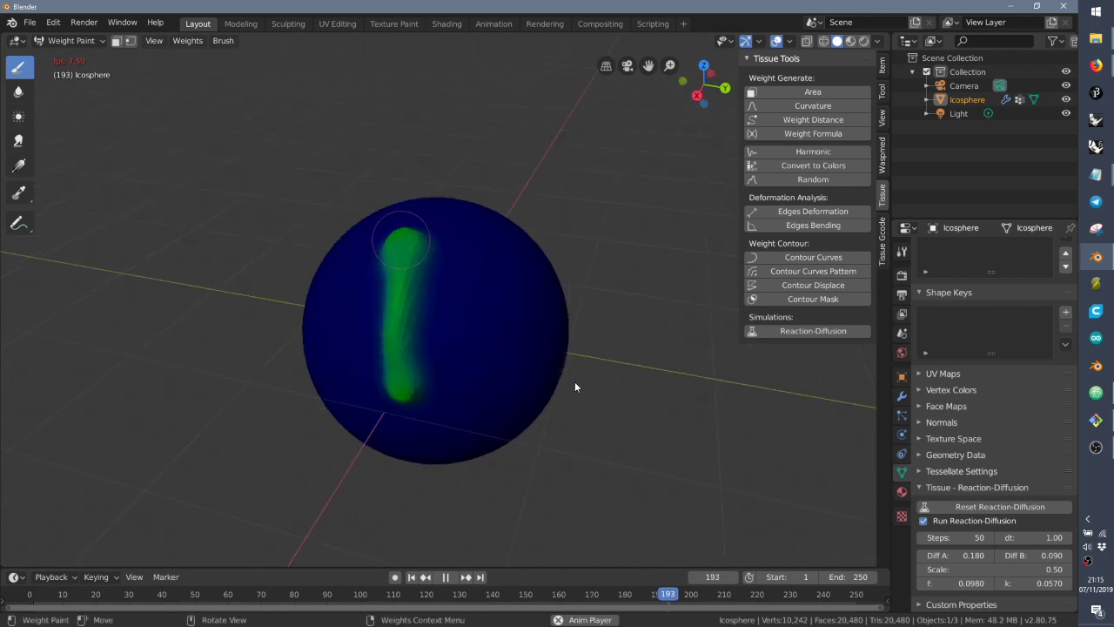
Step: Paint long zigzag weight strokes from the first stroke across the neighbouring sides of the sphere
left_click_drag(575, 387, 581, 388)
mouse_move(581, 383)
middle_mouse_down()
mouse_move(573, 337)
mouse_move(533, 338)
mouse_move(527, 361)
middle_mouse_up()
left_click_drag(461, 217, 510, 215)
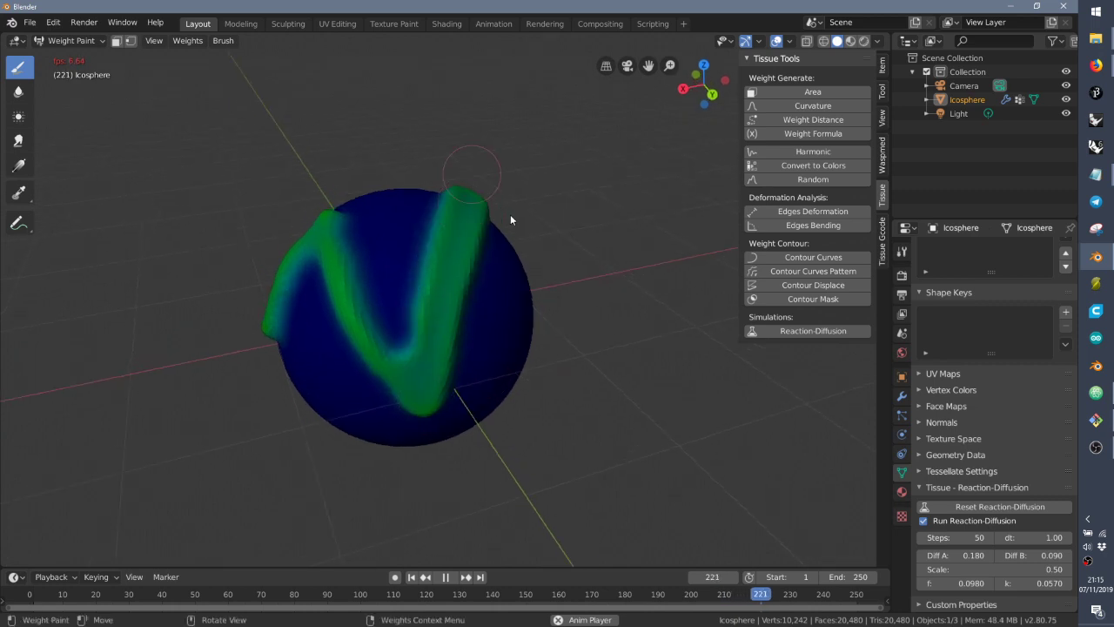
middle_click_drag(505, 302, 492, 326)
mouse_move(315, 339)
left_mouse_down()
mouse_move(406, 248)
mouse_move(462, 342)
left_mouse_up()
mouse_move(453, 339)
middle_mouse_down()
mouse_move(393, 284)
mouse_move(419, 229)
mouse_move(400, 206)
middle_mouse_up()
left_click_drag(391, 209, 423, 388)
middle_click_drag(431, 343, 527, 317)
left_click_drag(360, 228, 397, 407)
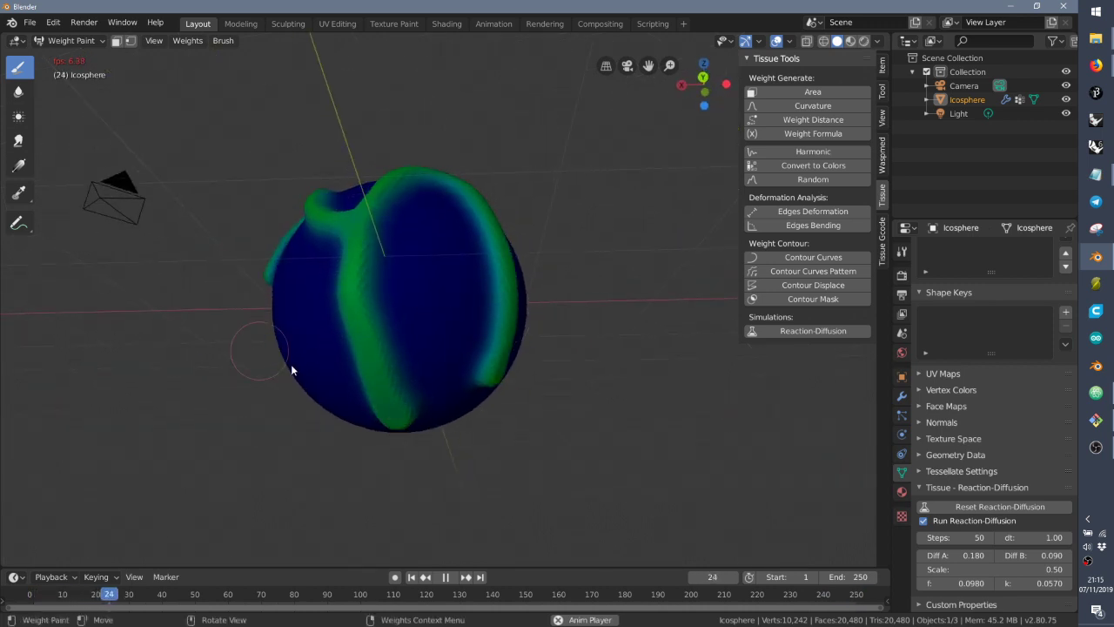
Step: Extend the weight strokes around the remaining unpainted sides so they cross and enclose large areas of the sphere
mouse_move(291, 368)
left_mouse_down()
mouse_move(529, 343)
mouse_move(582, 351)
left_mouse_up()
middle_click_drag(582, 347, 403, 349)
mouse_move(403, 349)
left_mouse_down()
mouse_move(470, 388)
mouse_move(541, 470)
left_mouse_up()
middle_click_drag(534, 430, 473, 427)
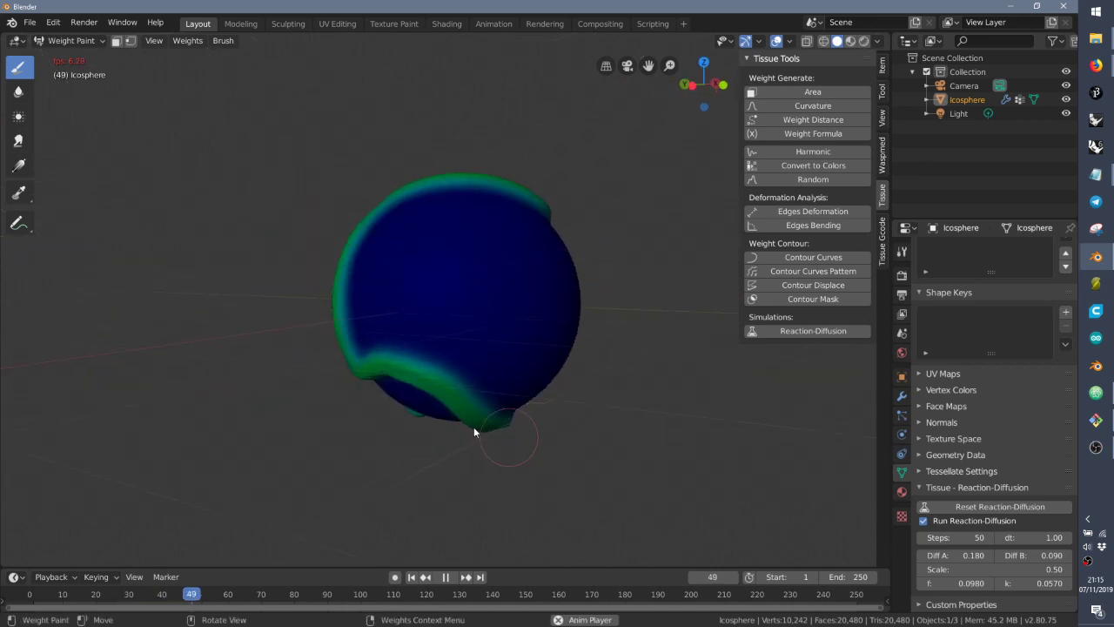
left_click_drag(464, 201, 462, 157)
mouse_move(550, 287)
middle_mouse_down()
mouse_move(456, 306)
mouse_move(402, 232)
middle_mouse_up()
left_click_drag(401, 232, 542, 484)
left_click_drag(408, 437, 589, 163)
left_click_drag(532, 130, 641, 532)
mouse_move(640, 532)
middle_mouse_down()
mouse_move(571, 404)
mouse_move(546, 382)
middle_mouse_up()
mouse_move(277, 195)
left_mouse_down()
mouse_move(573, 414)
mouse_move(526, 461)
left_mouse_up()
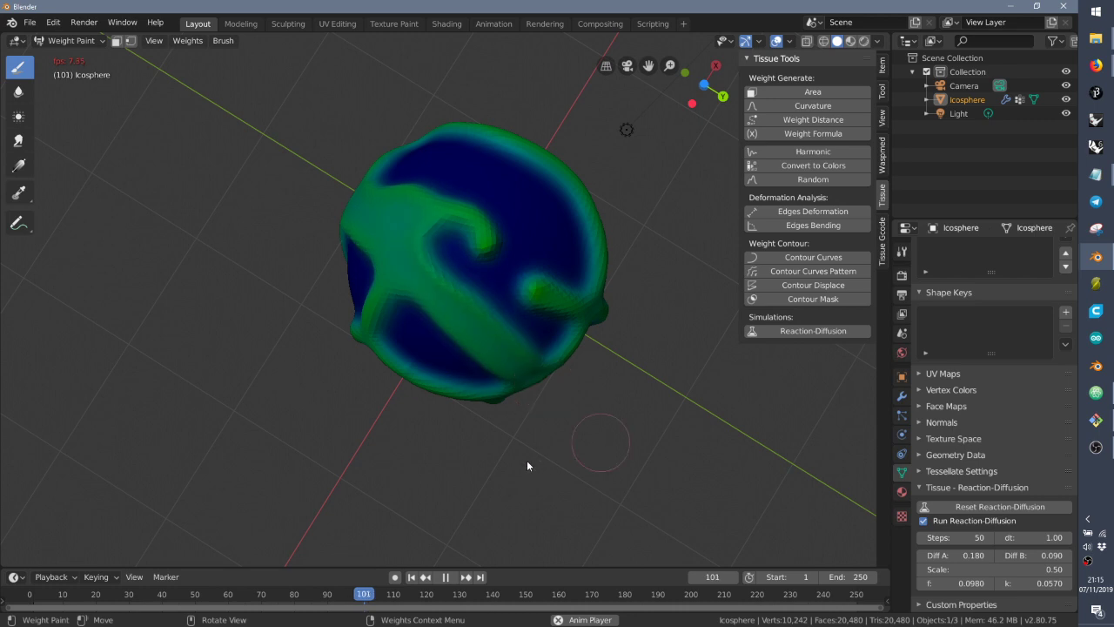
Step: Divide the large blue cells with further weight strokes, including one down the middle of the biggest cell
middle_click_drag(553, 137, 455, 417)
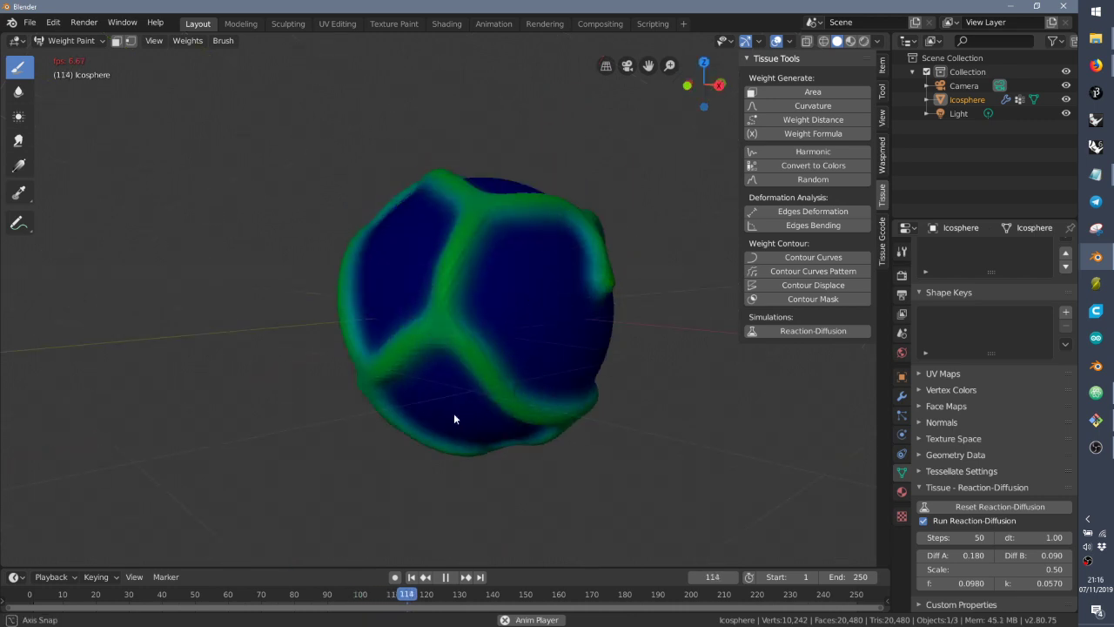
middle_click_drag(520, 241, 677, 350)
mouse_move(354, 192)
left_mouse_down()
mouse_move(399, 375)
mouse_move(482, 315)
mouse_move(534, 126)
mouse_move(385, 340)
left_mouse_up()
mouse_move(385, 340)
middle_mouse_down()
mouse_move(545, 244)
mouse_move(539, 208)
middle_mouse_up()
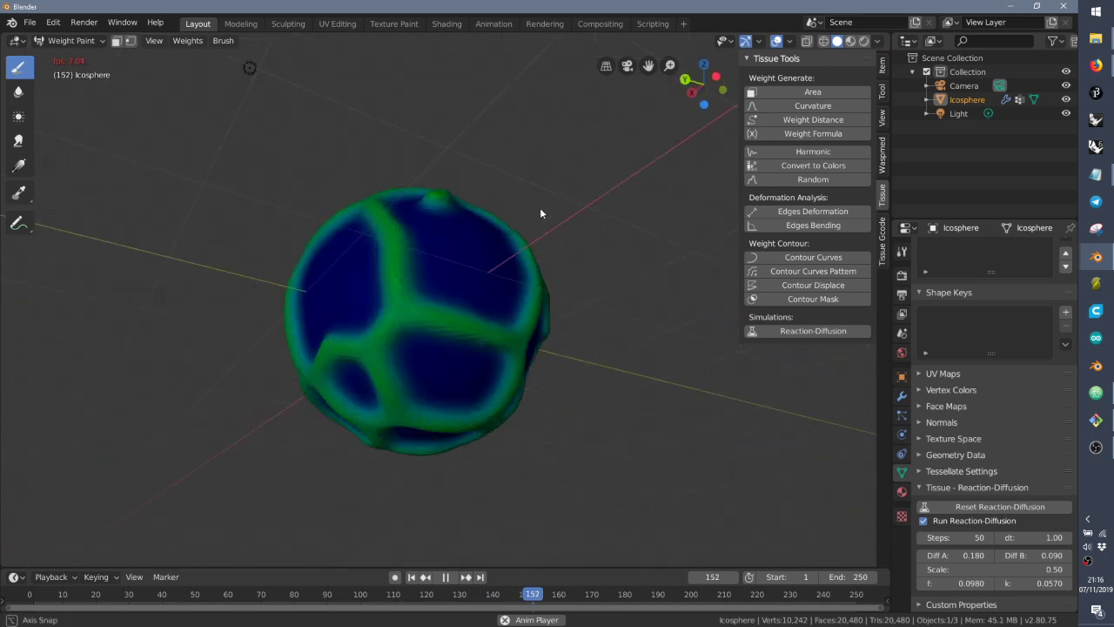
mouse_move(447, 154)
left_mouse_down()
mouse_move(442, 280)
mouse_move(409, 378)
left_mouse_up()
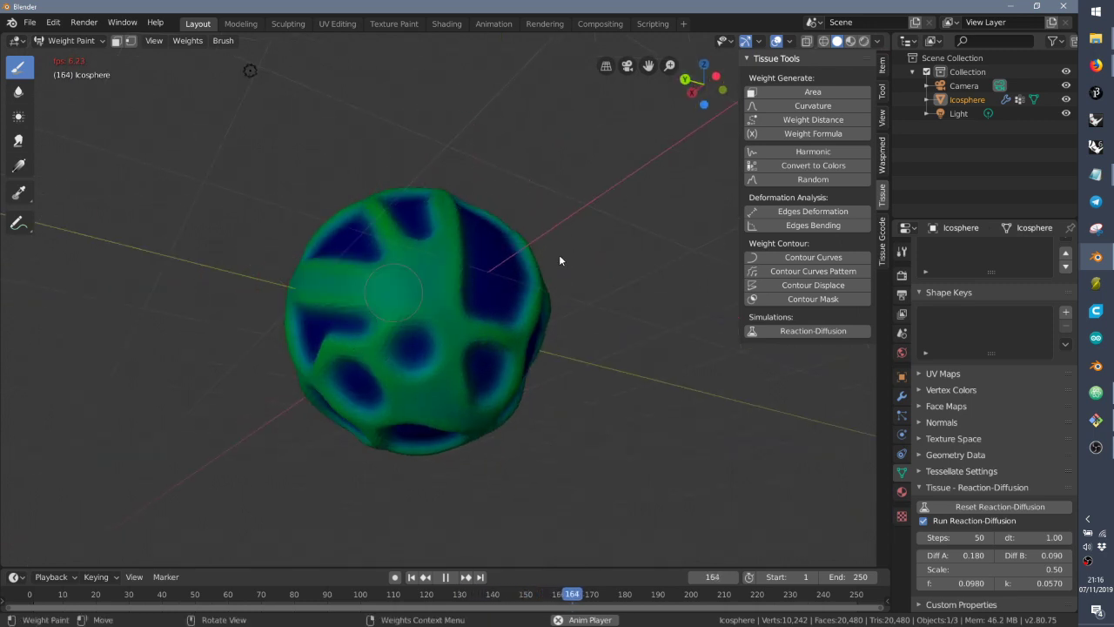
middle_click_drag(571, 270, 219, 345)
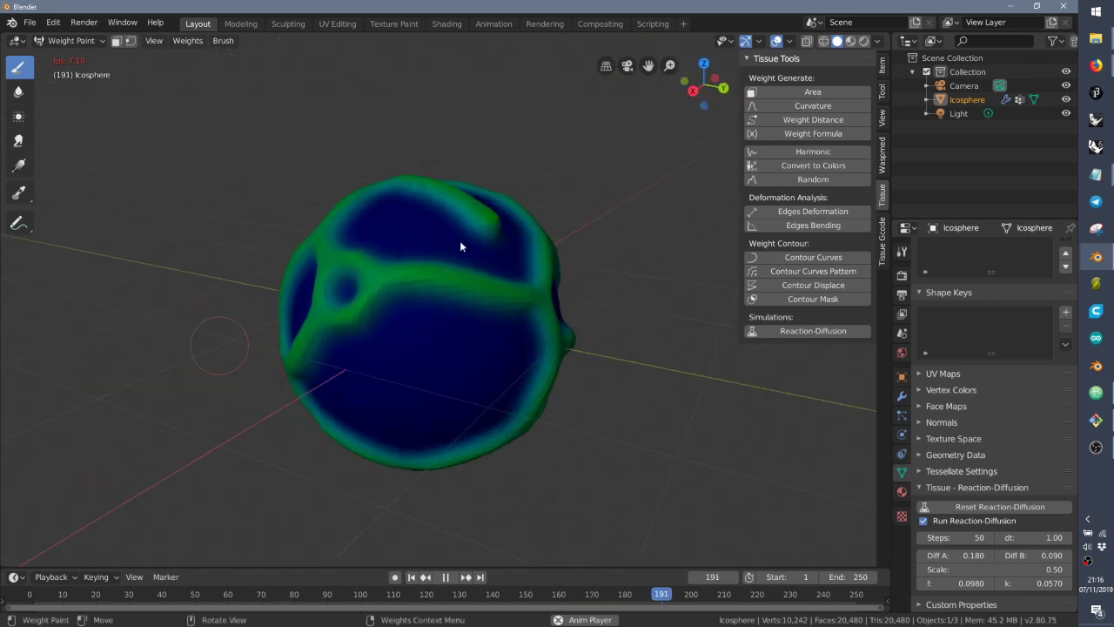
left_click_drag(416, 255, 444, 470)
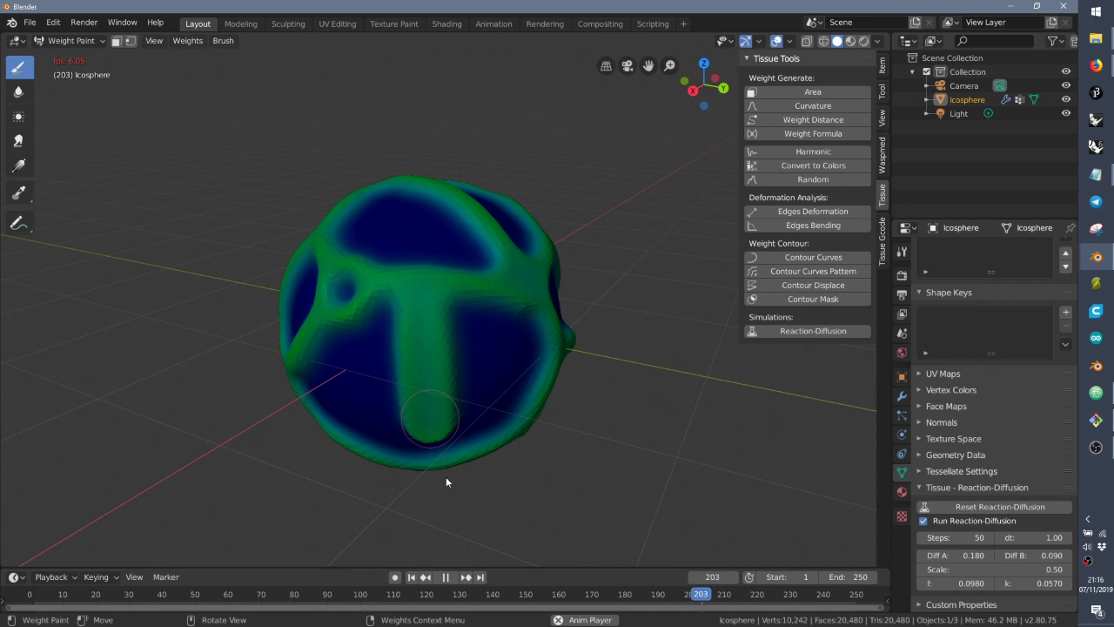
scroll(543, 367, "down", 2)
mouse_move(543, 366)
middle_mouse_down()
mouse_move(445, 386)
mouse_move(358, 319)
mouse_move(532, 356)
middle_mouse_up()
scroll(531, 356, "up", 2)
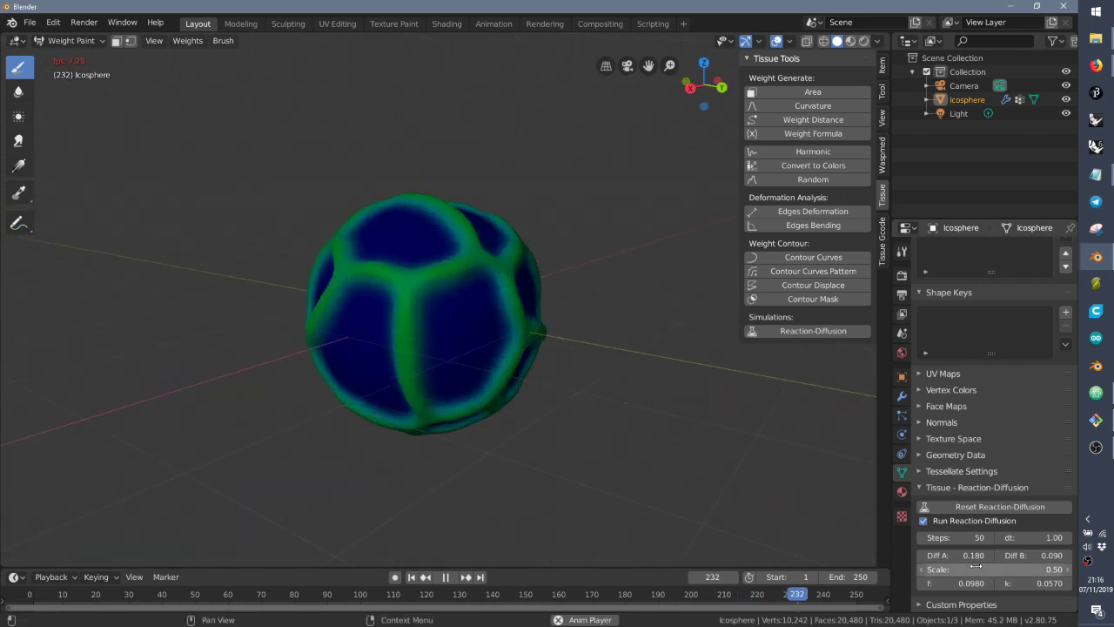
Step: Set the Reaction-Diffusion steps to 200 and watch the cell pattern evolve around the sphere
left_click(960, 537)
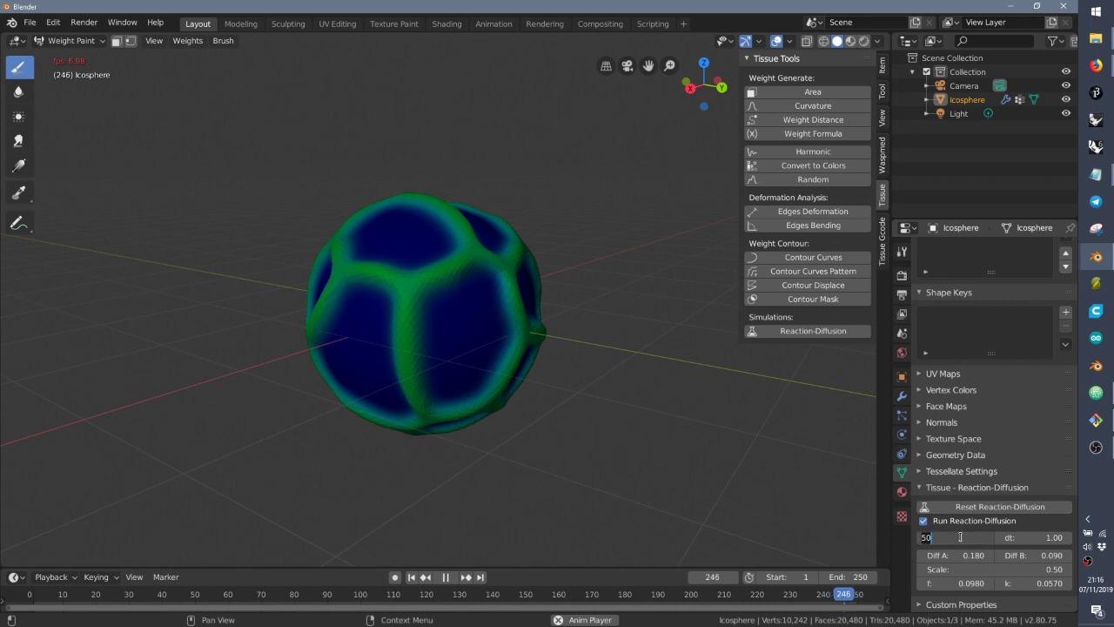
key("Return")
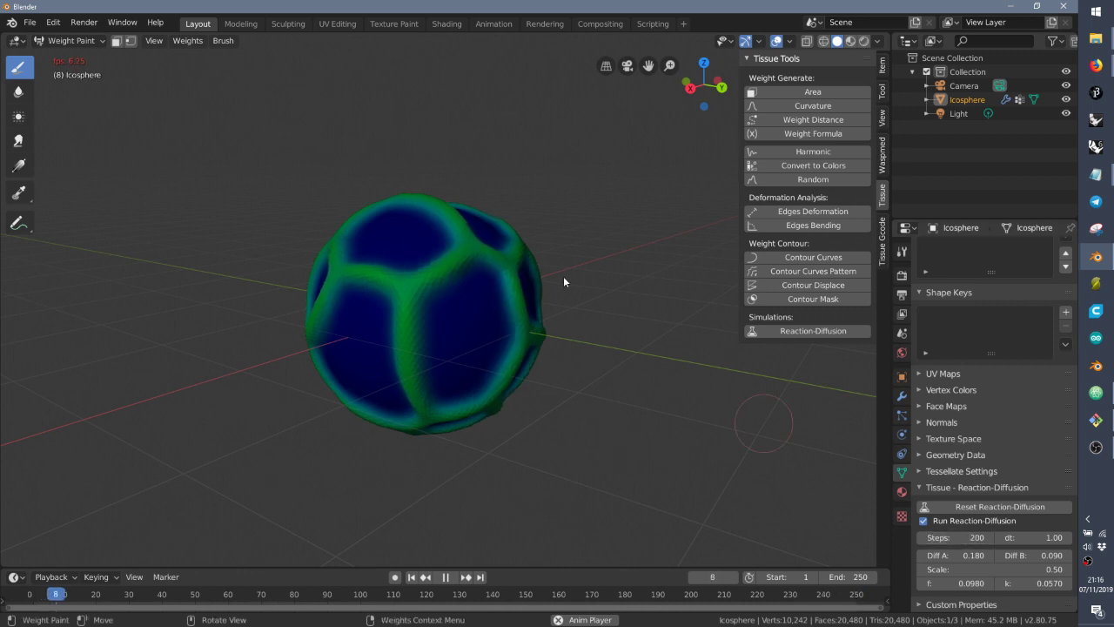
mouse_move(601, 278)
middle_mouse_down()
mouse_move(519, 331)
mouse_move(440, 313)
mouse_move(391, 278)
mouse_move(372, 243)
mouse_move(353, 266)
mouse_move(501, 271)
mouse_move(541, 233)
mouse_move(494, 247)
mouse_move(564, 300)
mouse_move(677, 322)
mouse_move(512, 295)
middle_mouse_up()
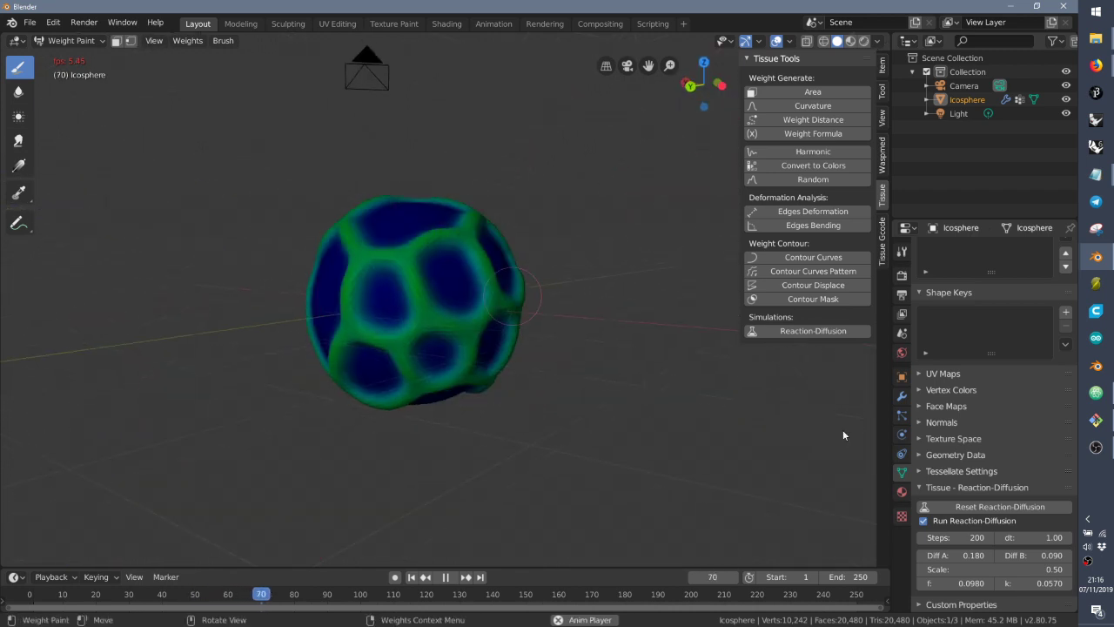
Step: Raise the Reaction-Diffusion steps to 500 and inspect the cells from below
left_click(965, 537)
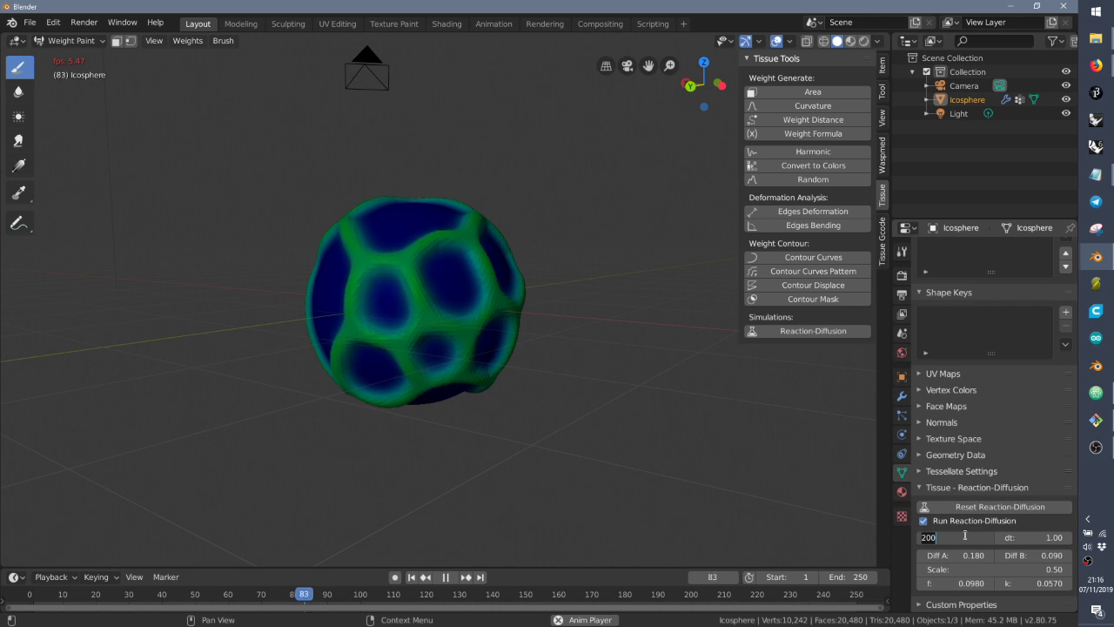
type("500")
key("Return")
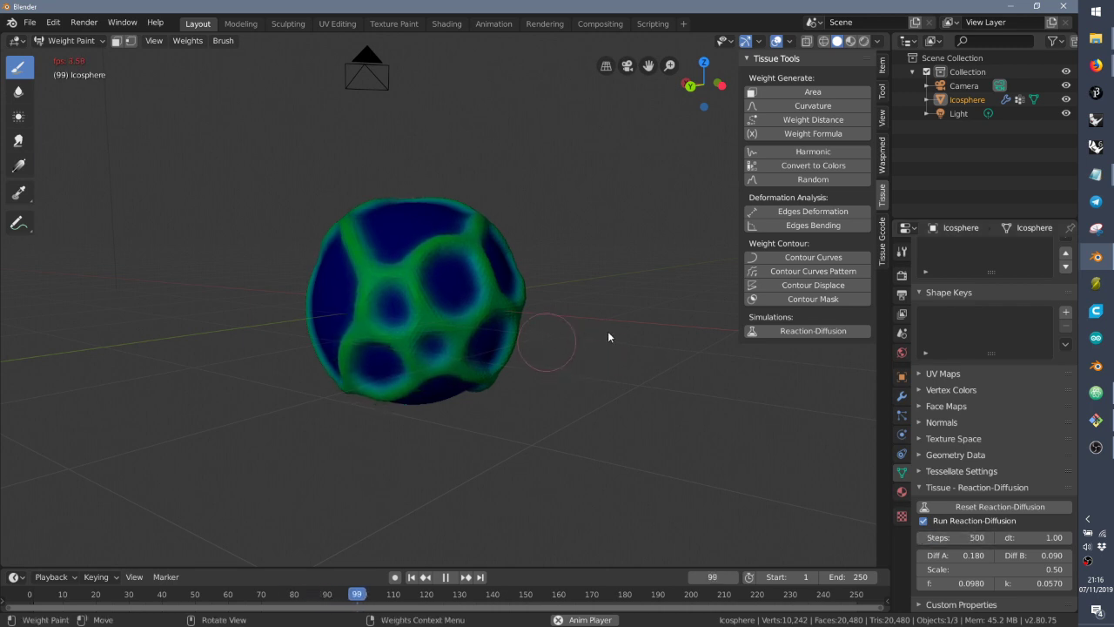
middle_click_drag(566, 304, 561, 251)
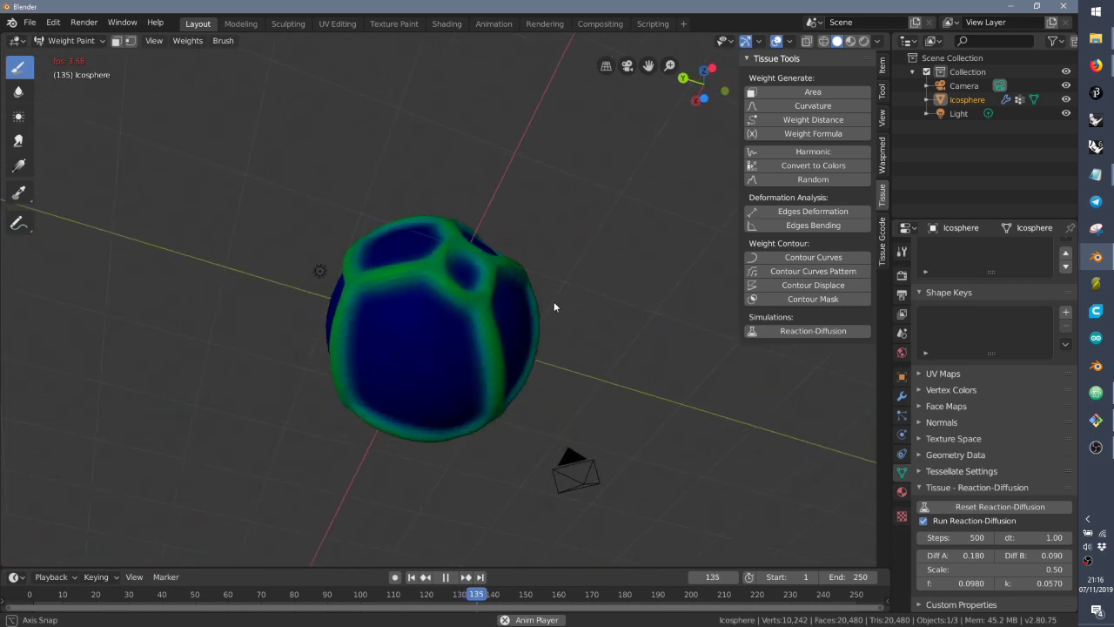
middle_click_drag(553, 306, 664, 346)
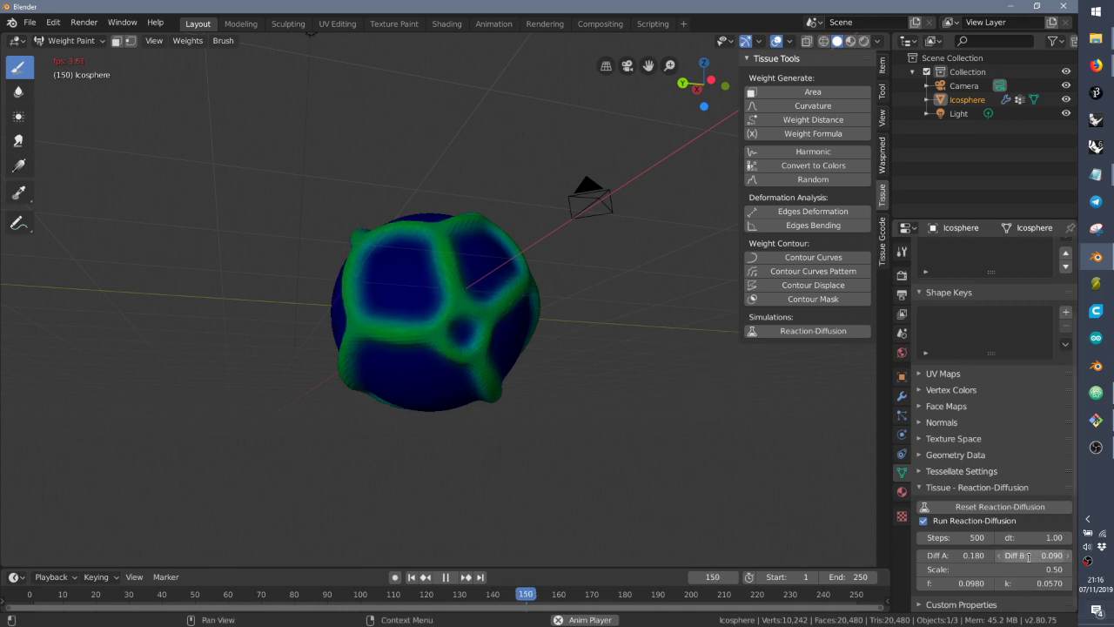
Step: Try a Diff B value of 0.07 and view the pattern from another side
left_click(1029, 557)
left_click(1035, 558)
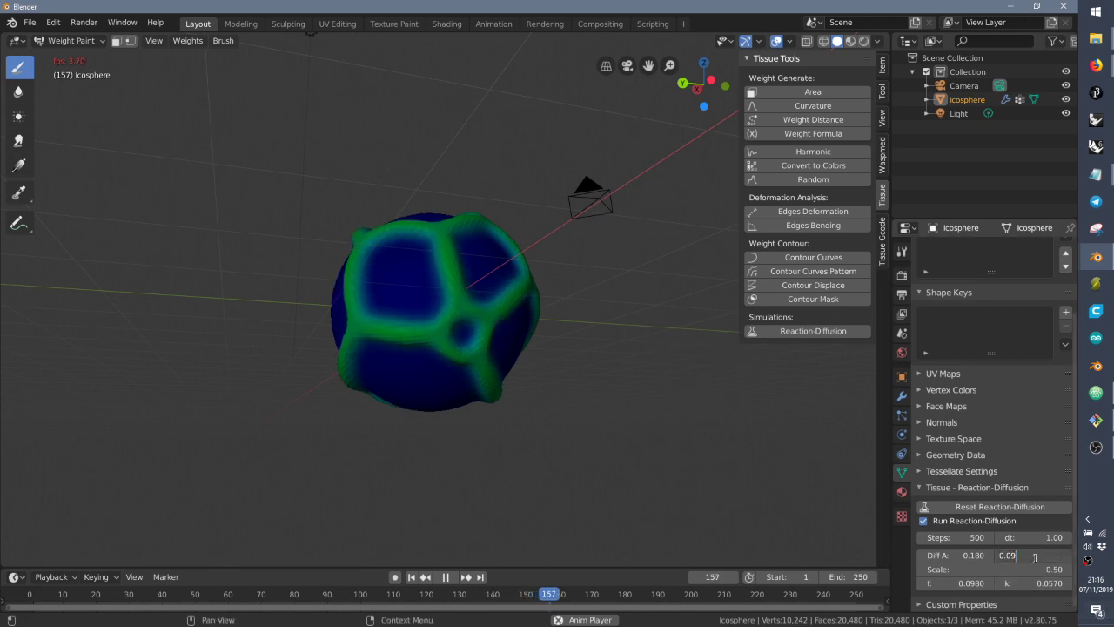
type("7")
key("Return")
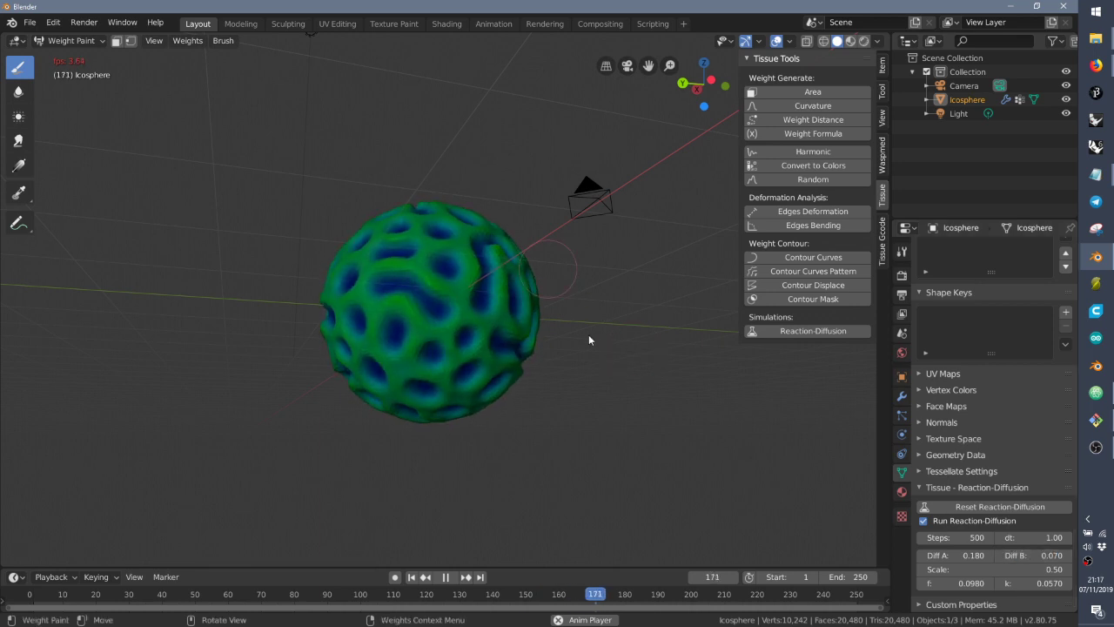
middle_click_drag(588, 335, 537, 324)
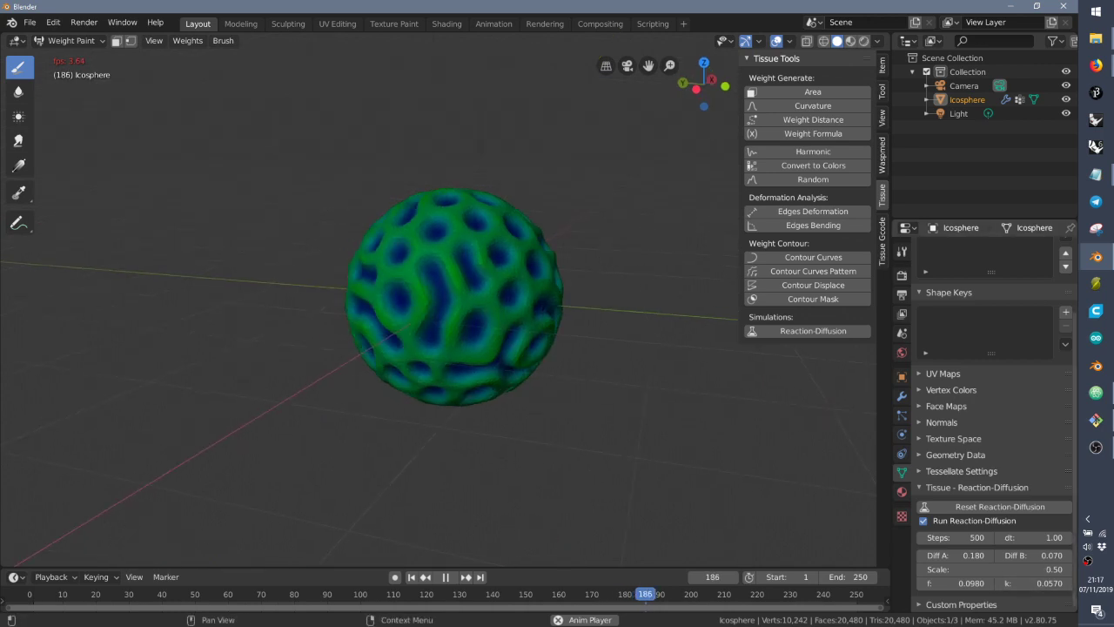
Step: Set Diff B to 0.09 and follow the re-forming cells around the sphere at close range
left_click(1042, 557)
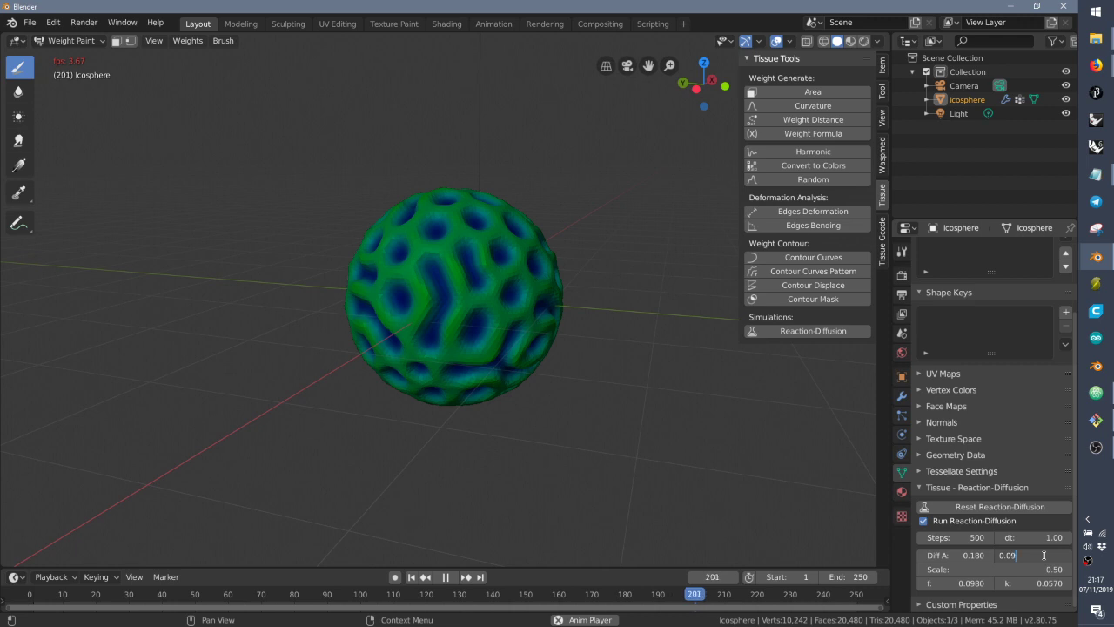
key("Return")
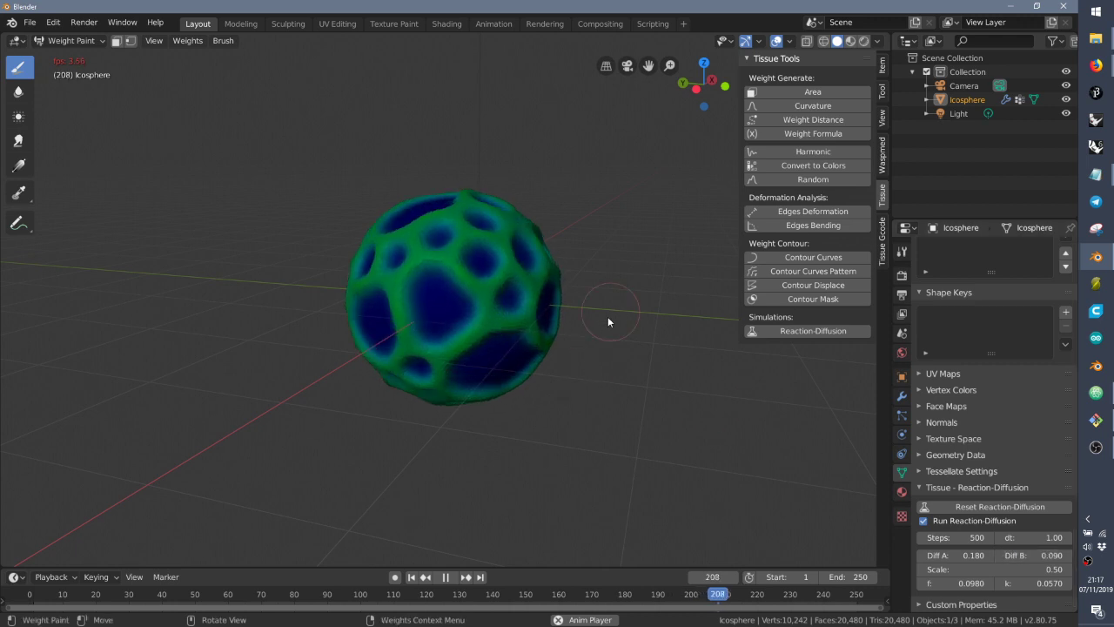
middle_click_drag(607, 316, 557, 277)
scroll(458, 261, "up", 3)
middle_click_drag(434, 254, 536, 274)
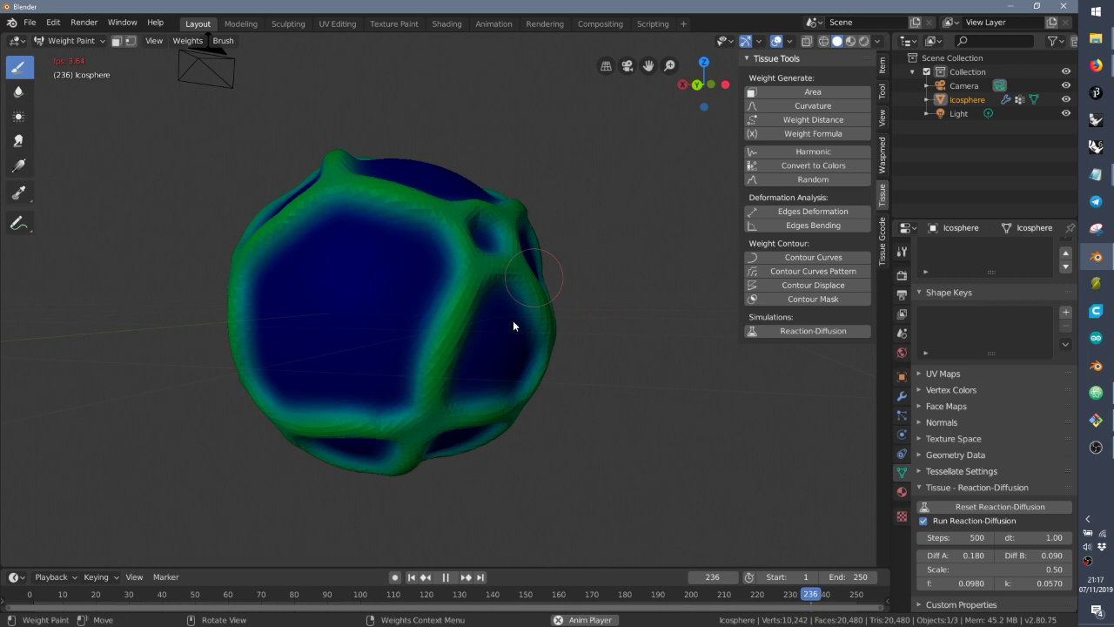
middle_click_drag(503, 326, 496, 322)
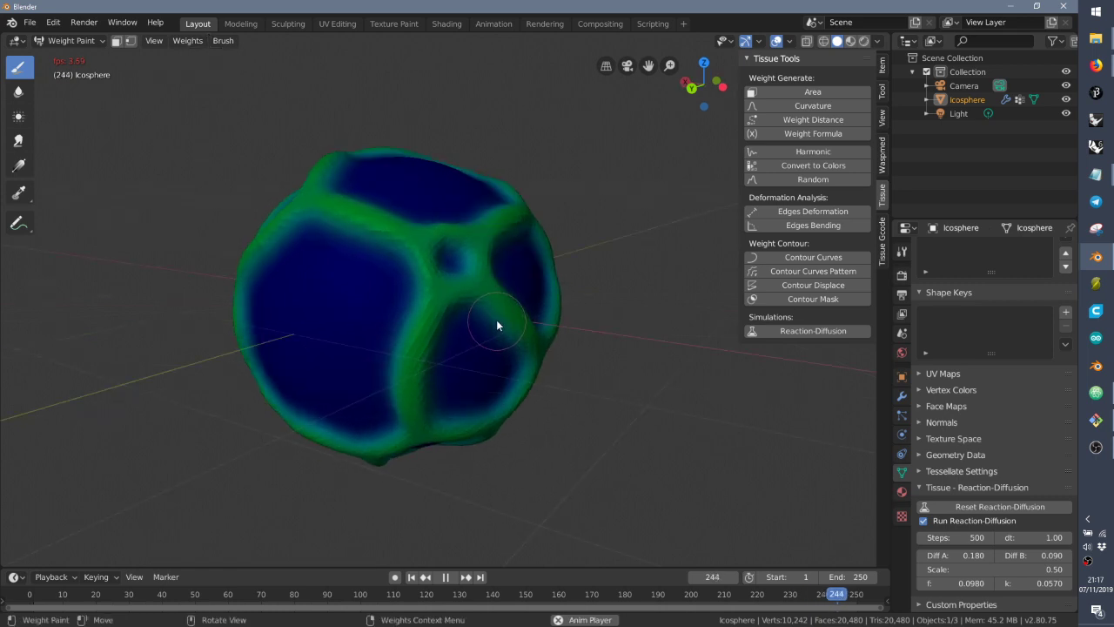
Step: Stop the simulation playback and inspect the displaced cell pattern from another side
key("Escape")
scroll(514, 264, "down", 3)
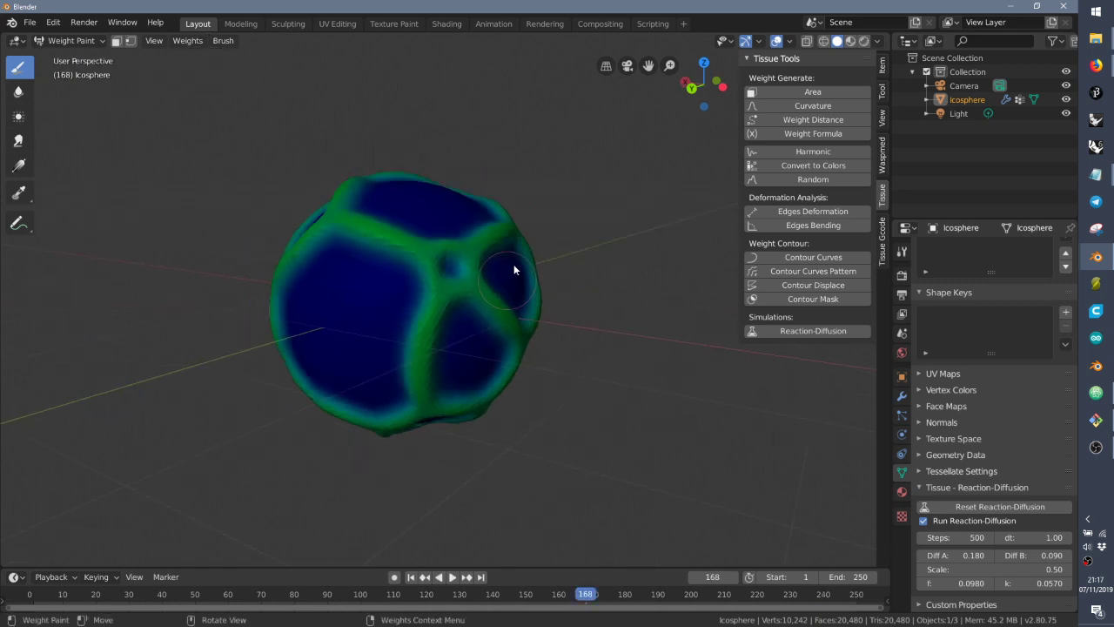
mouse_move(514, 264)
middle_mouse_down()
mouse_move(327, 255)
mouse_move(259, 279)
mouse_move(453, 337)
mouse_move(464, 325)
mouse_move(378, 308)
mouse_move(546, 355)
mouse_move(592, 348)
mouse_move(492, 356)
mouse_move(543, 322)
mouse_move(554, 330)
middle_mouse_up()
scroll(453, 336, "up", 3)
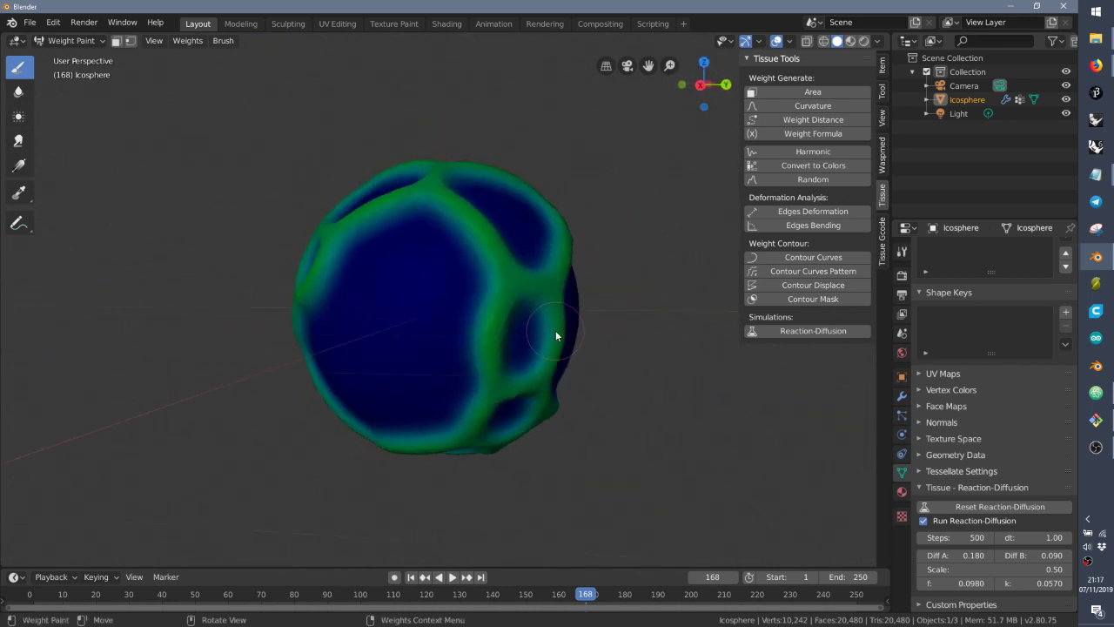